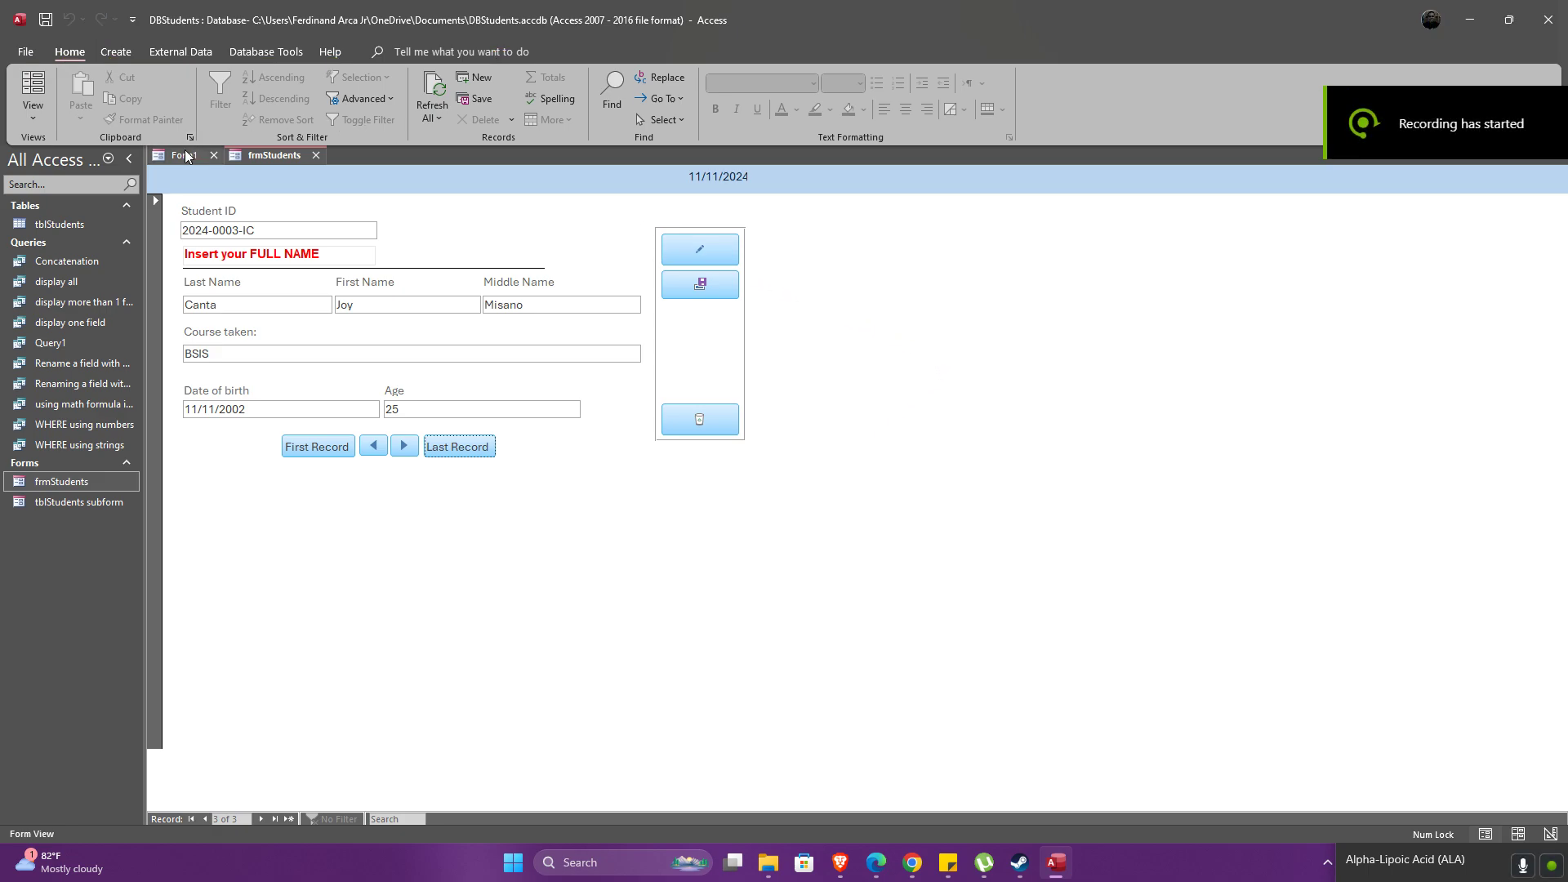
Switch to the Form1 tab and open it in Design View
{"action": "left_click", "coordinate": [184, 155]}
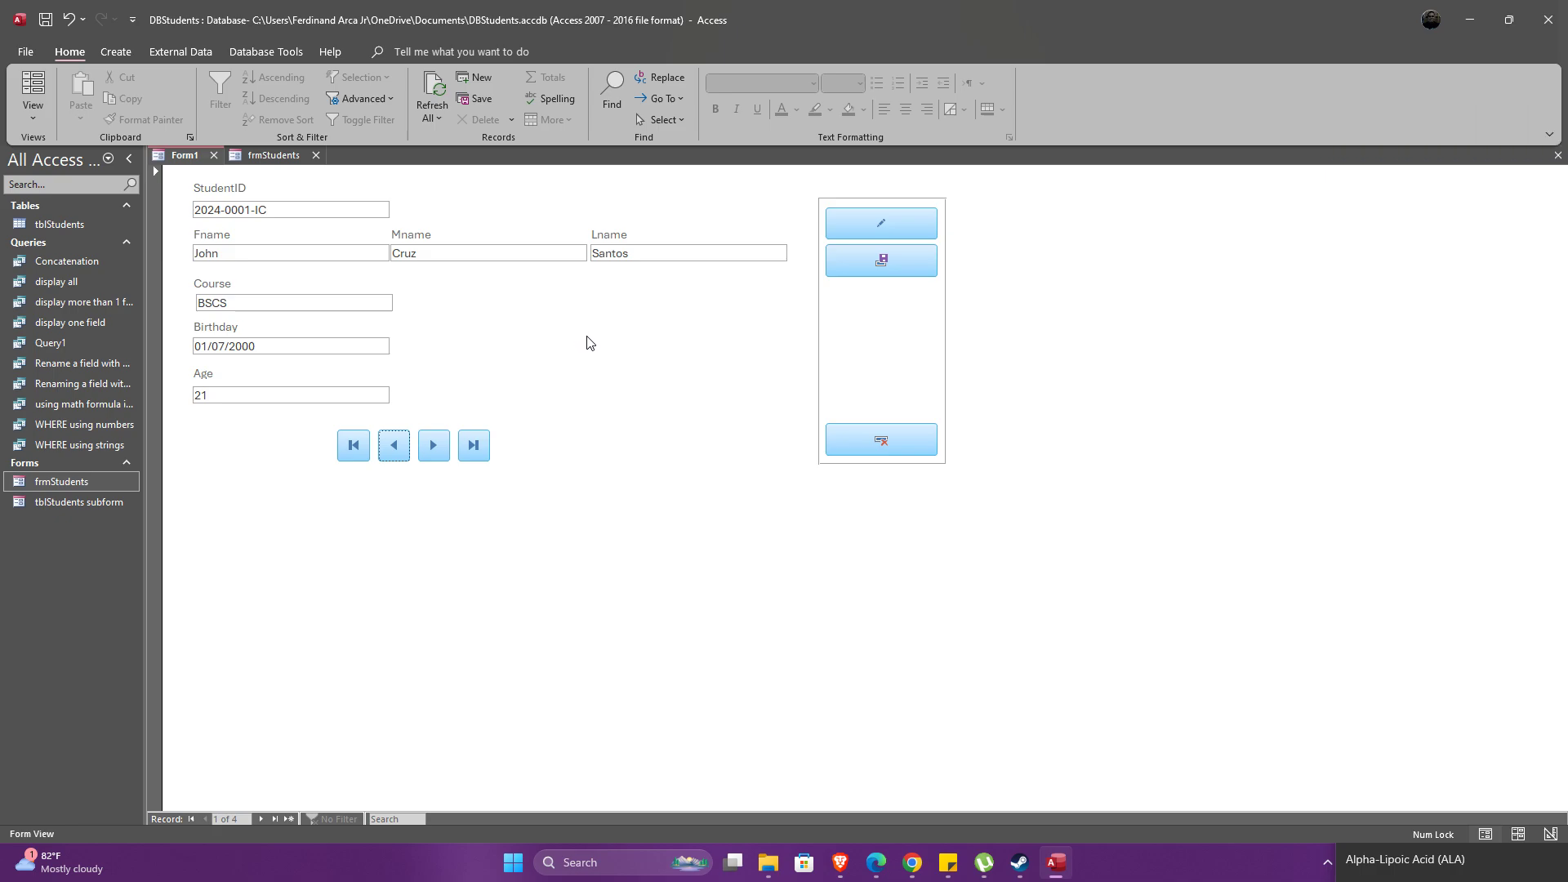
{"action": "right_click", "coordinate": [188, 159]}
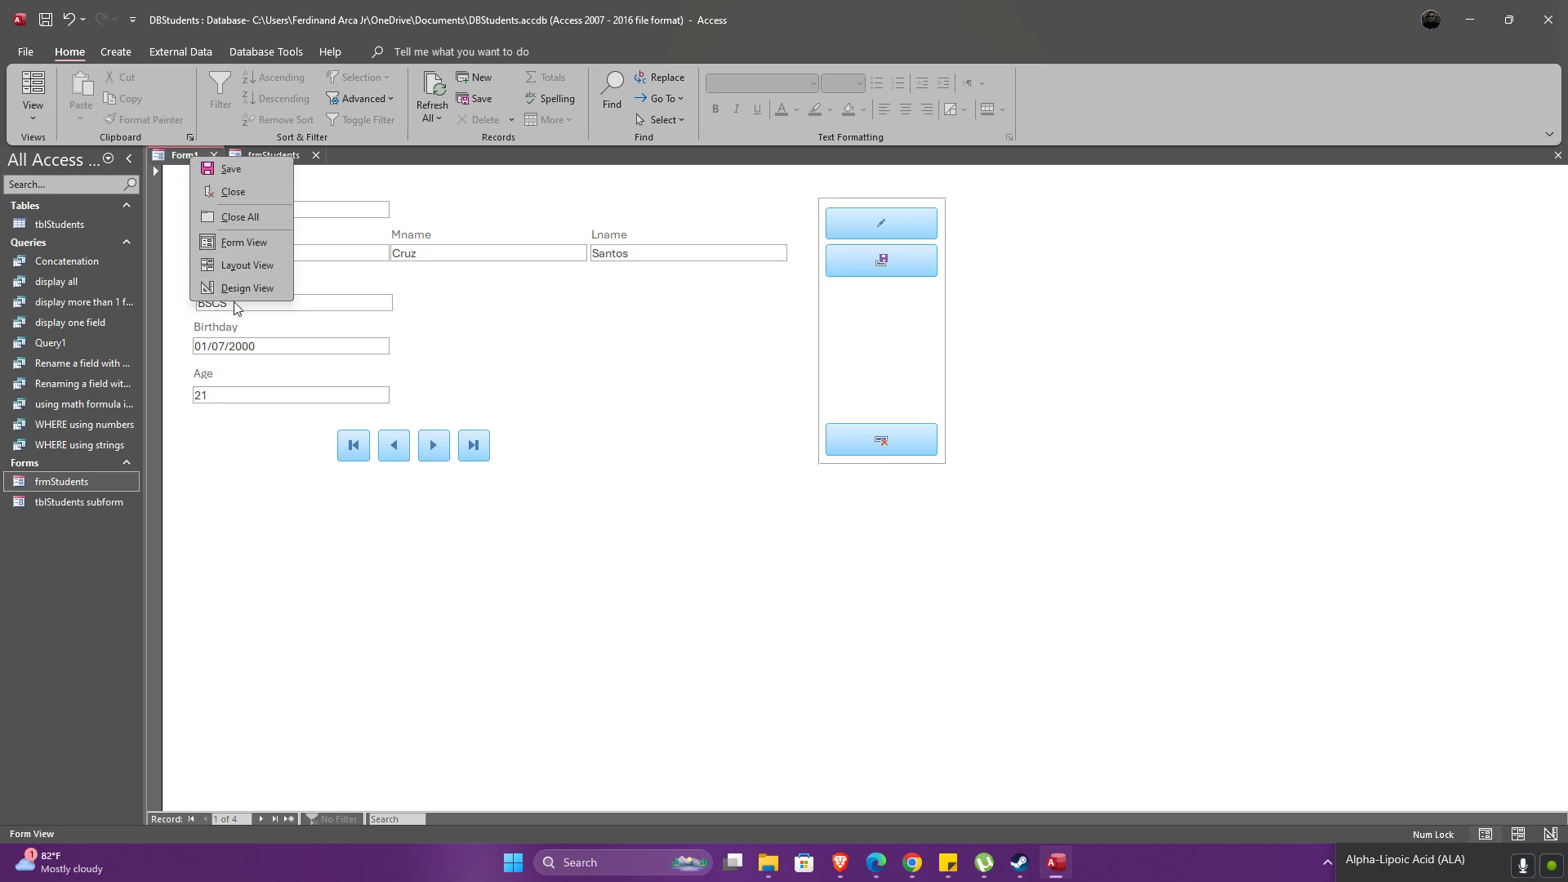
{"action": "left_click", "coordinate": [457, 325]}
{"action": "right_click", "coordinate": [187, 160]}
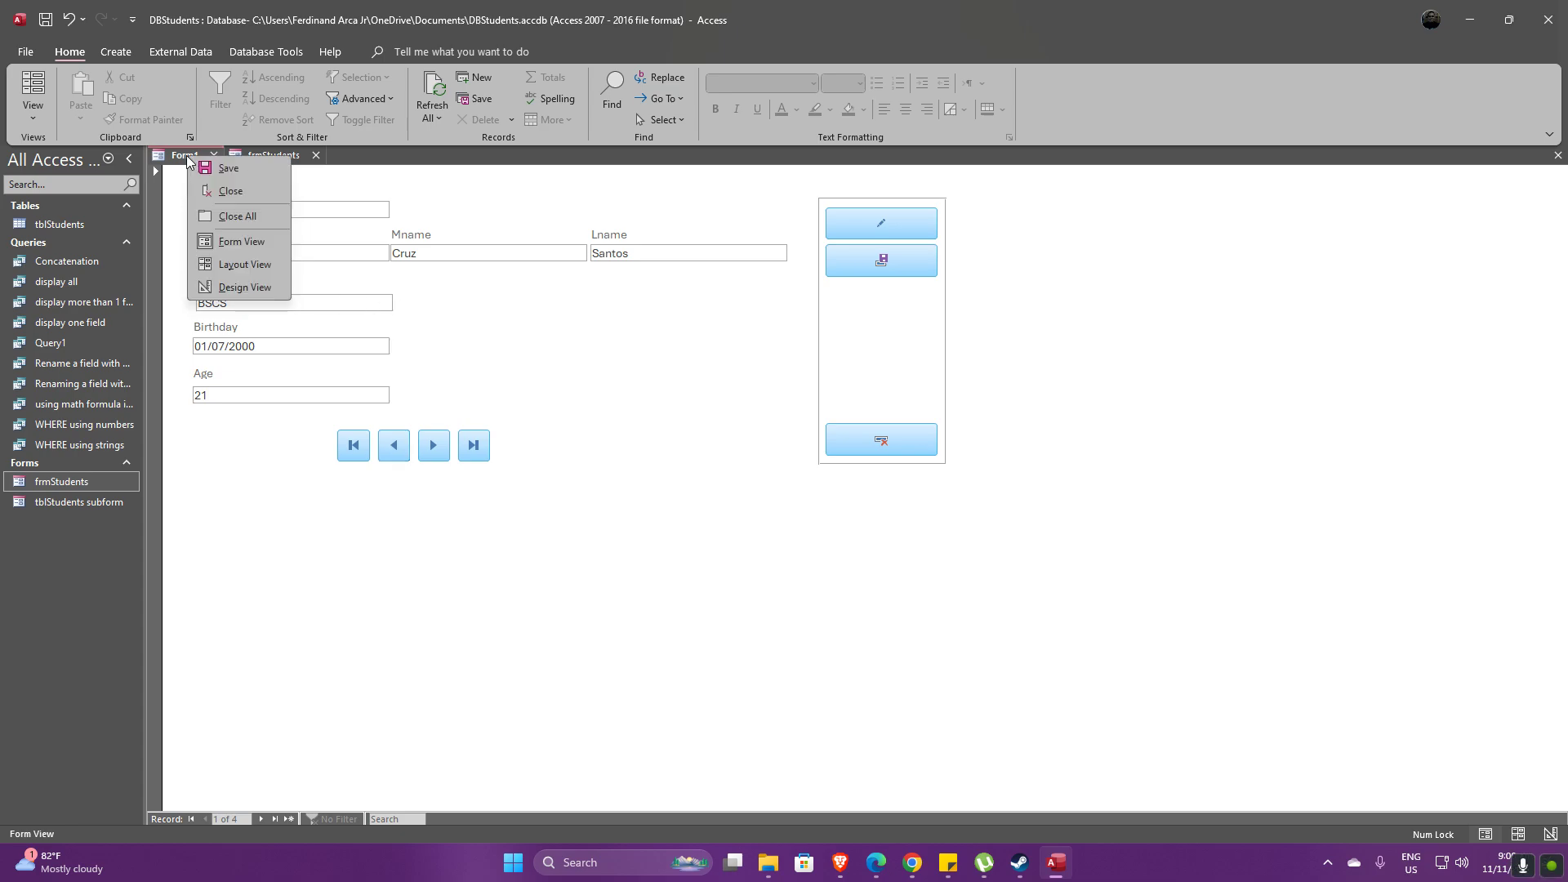
{"action": "left_click", "coordinate": [249, 287]}
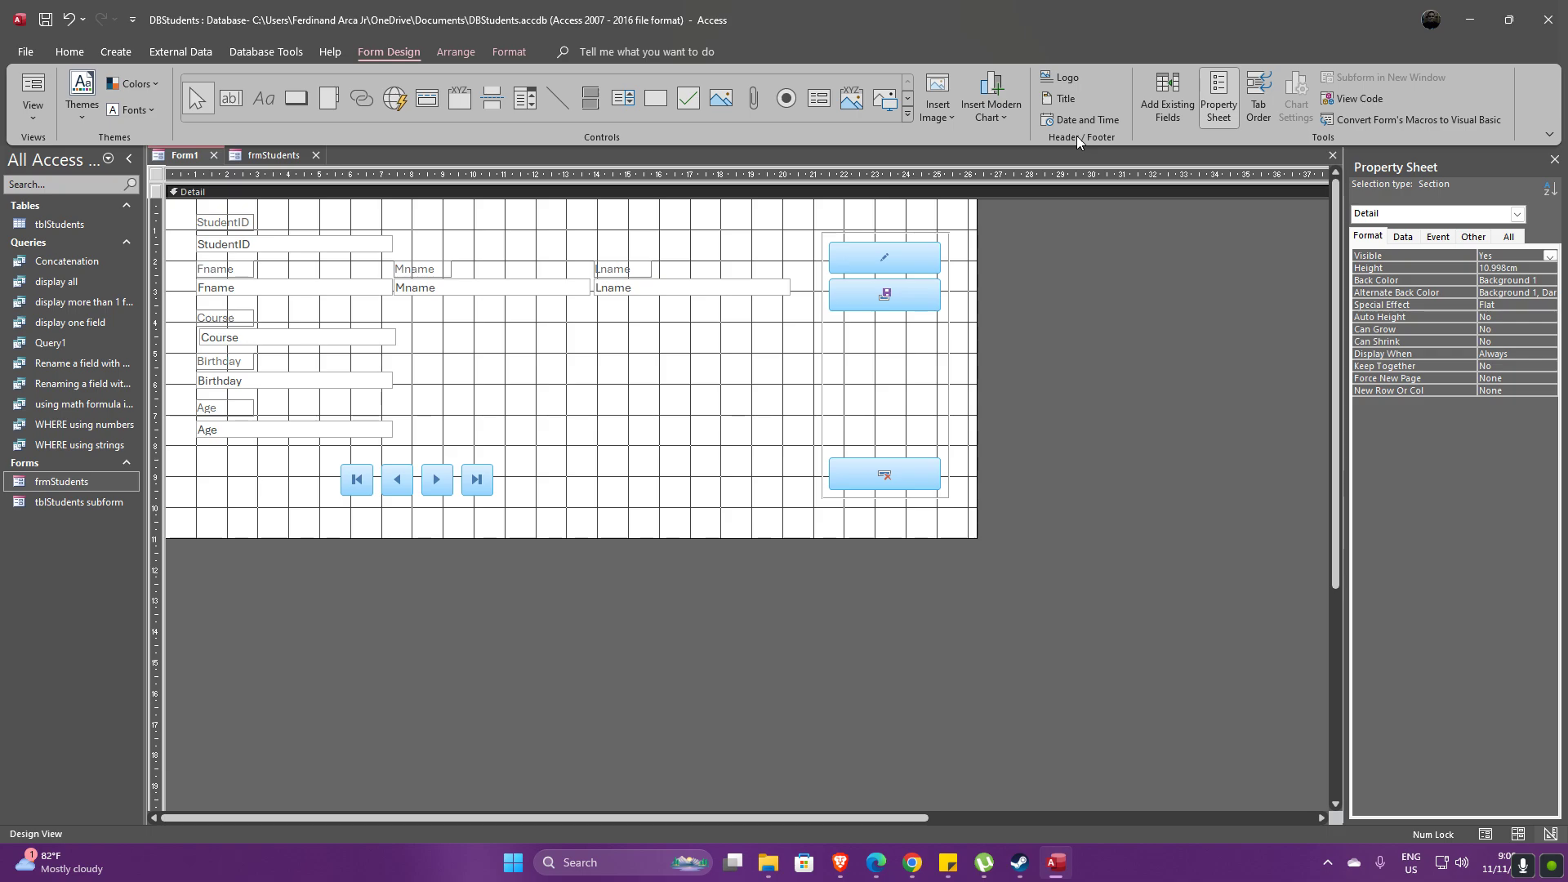
Add Page Header and Page Footer sections to Form1 and draw a label box in the page header
{"action": "right_click", "coordinate": [686, 214]}
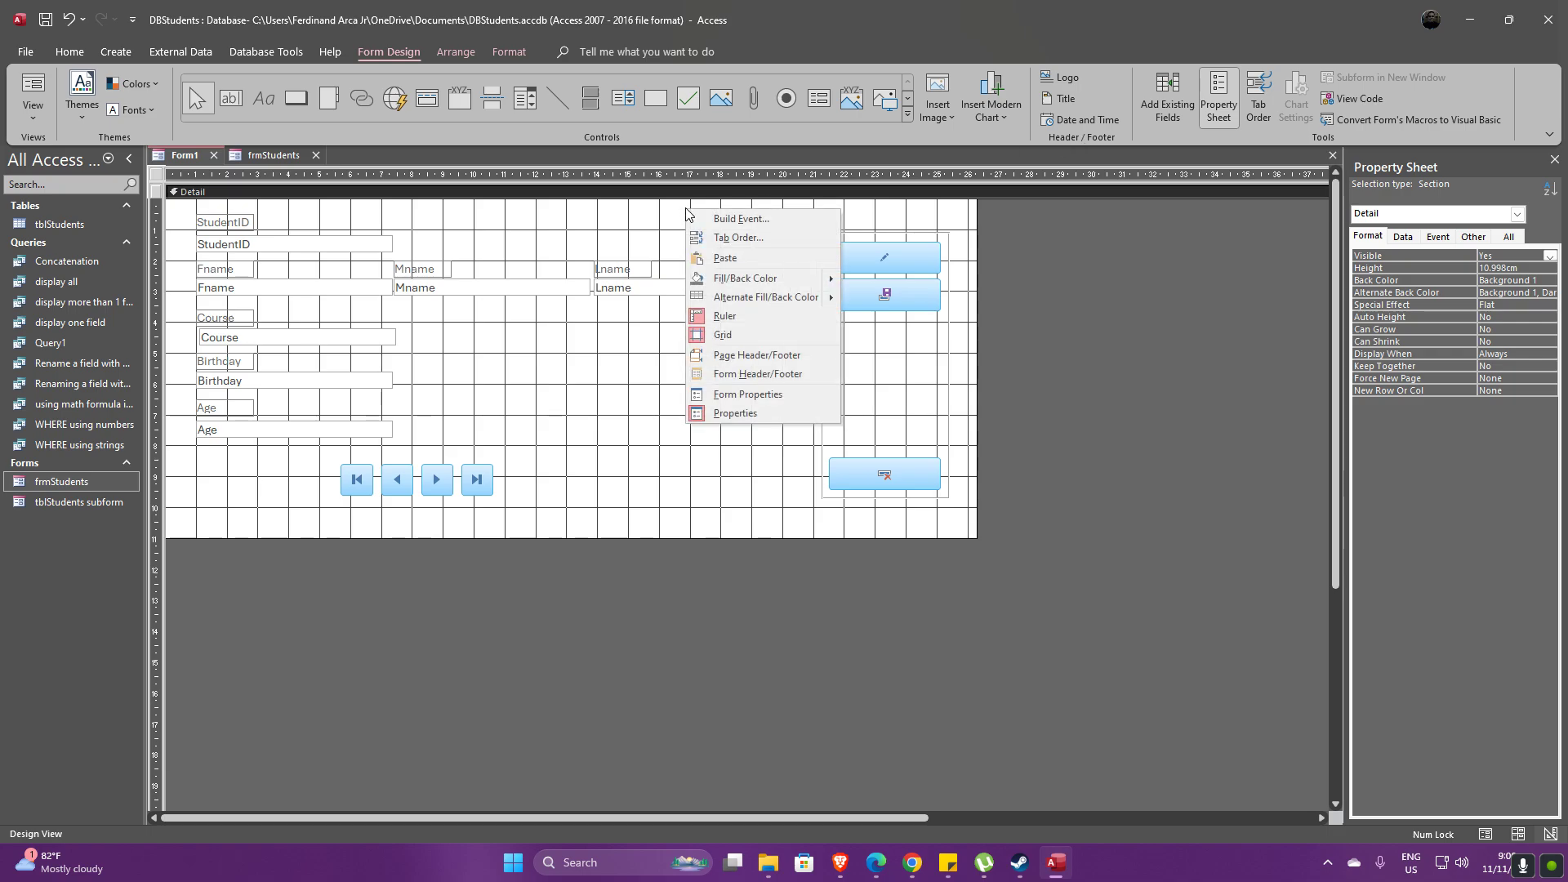
{"action": "left_click", "coordinate": [752, 357]}
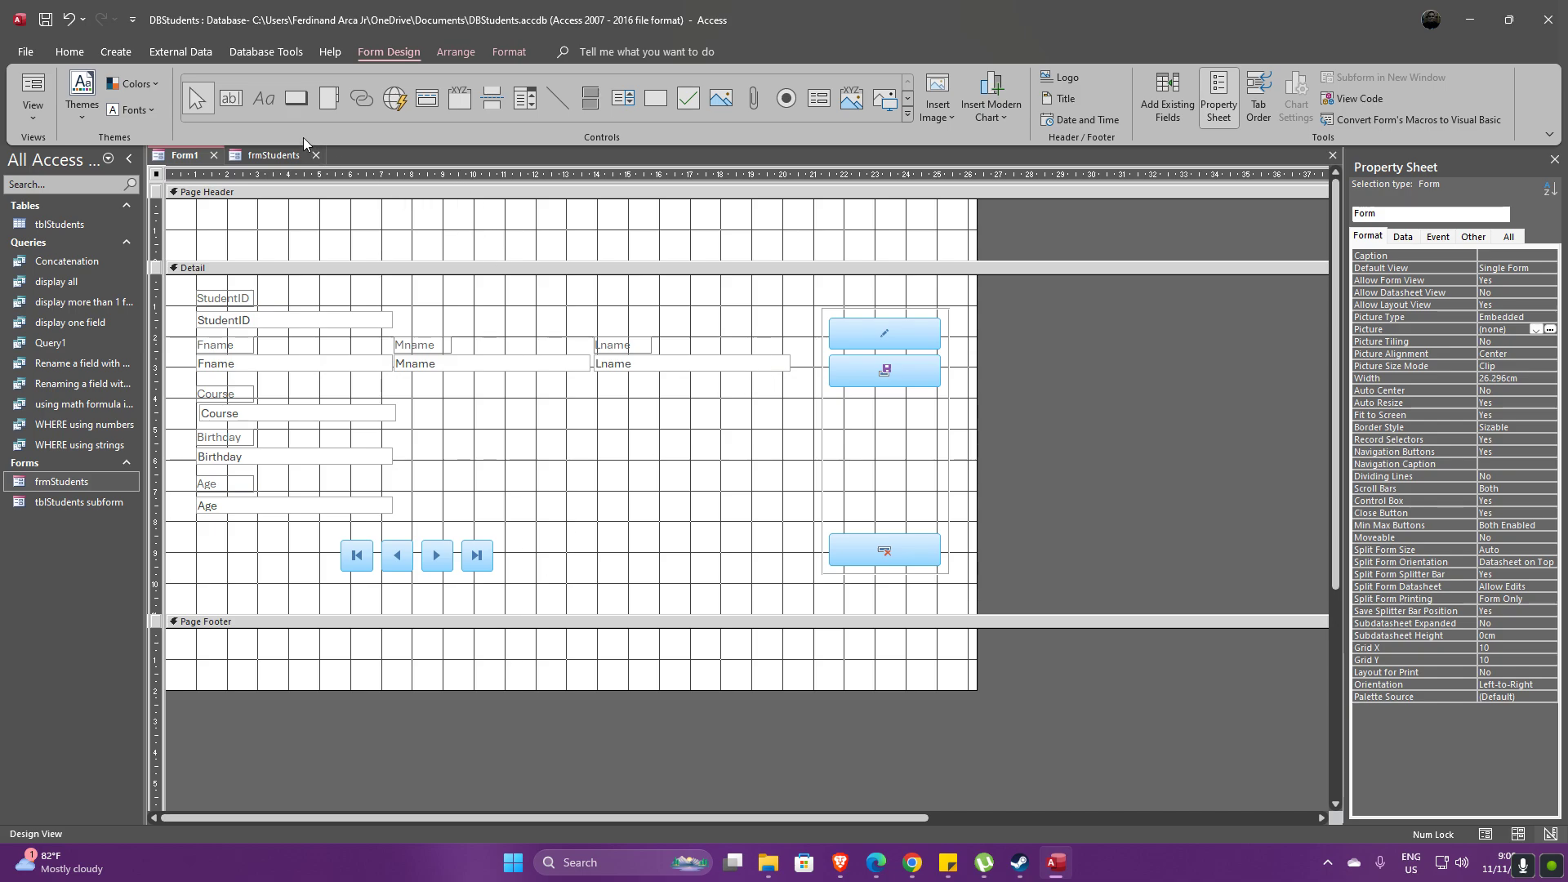
{"action": "left_click", "coordinate": [264, 98]}
{"action": "left_click_drag", "start_coordinate": [187, 211], "coordinate": [863, 249]}
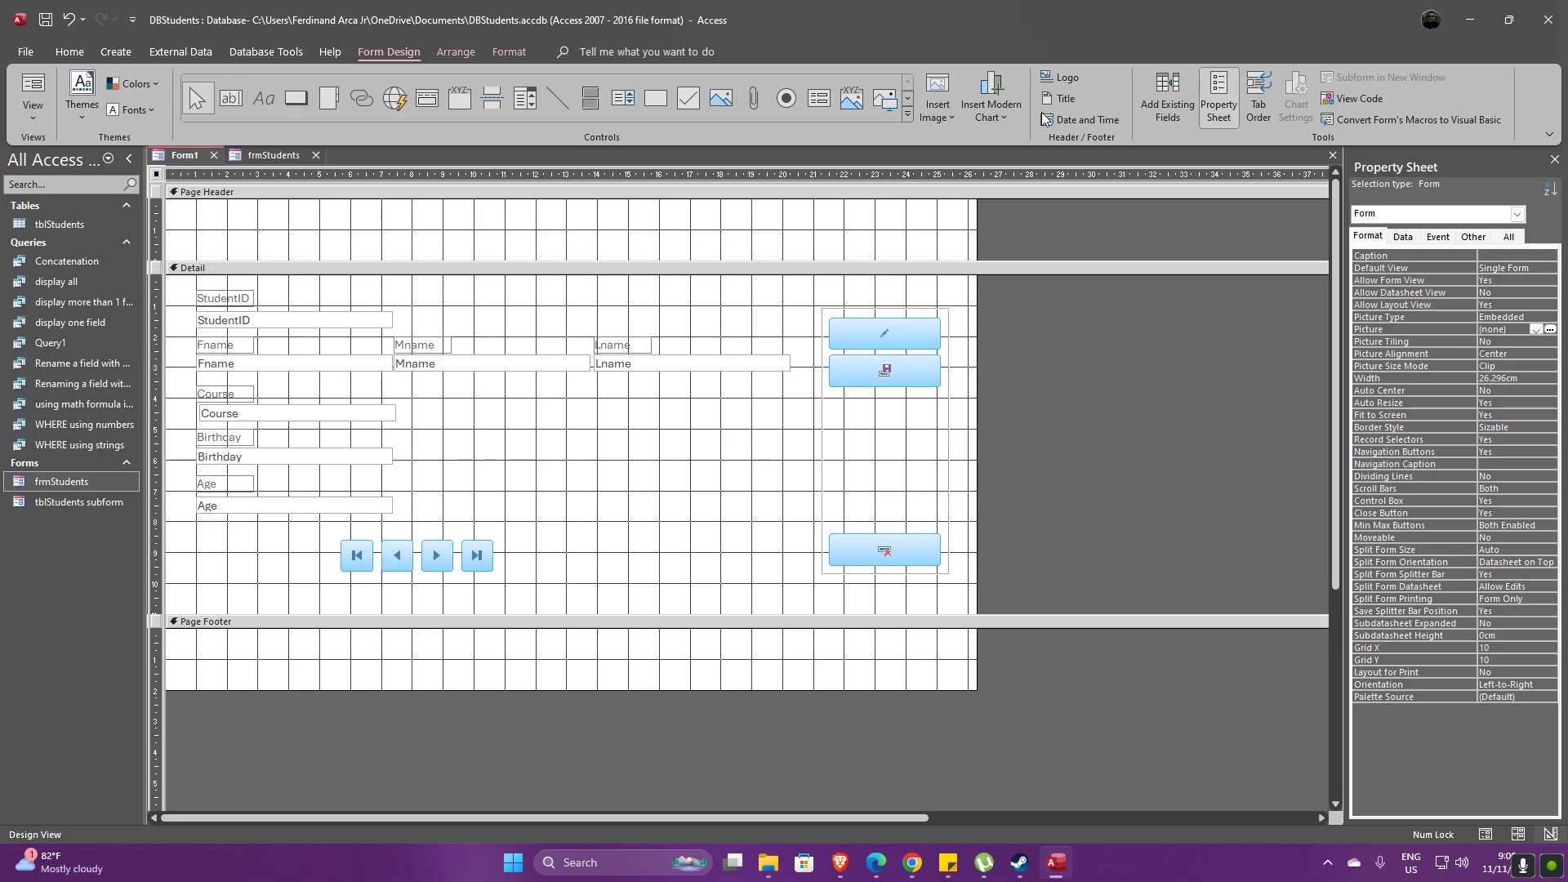
Add a form header title reading 'STUDENT INFORMATION FORM', then reposition, enlarge, and select its text
{"action": "left_click", "coordinate": [1066, 98]}
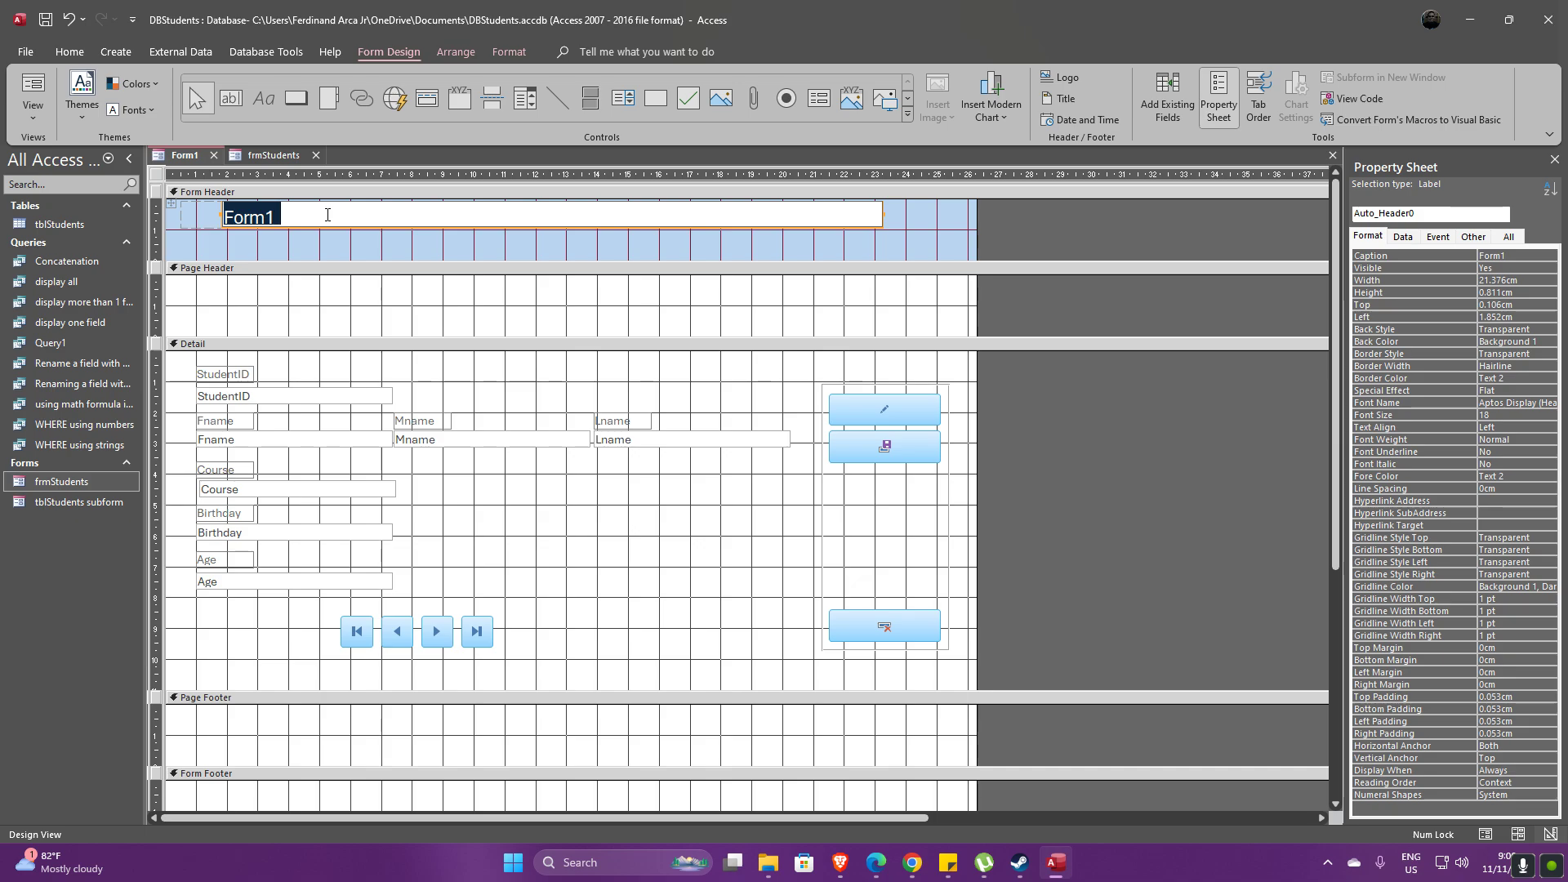
{"action": "type", "text": "STUDENT "}
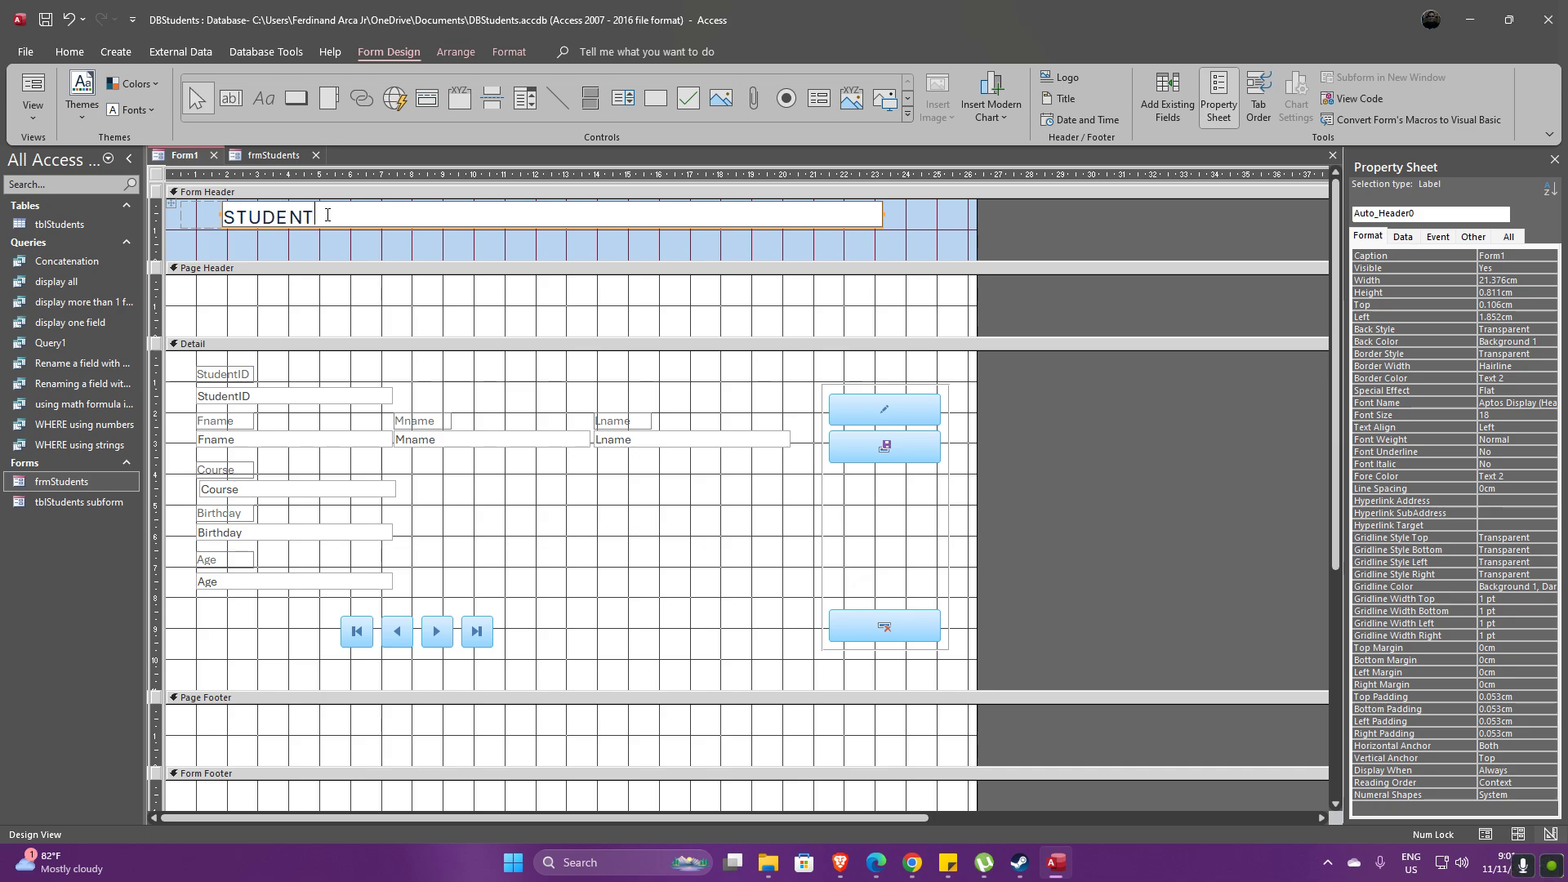
{"action": "type", "text": "INFORMATION FORM"}
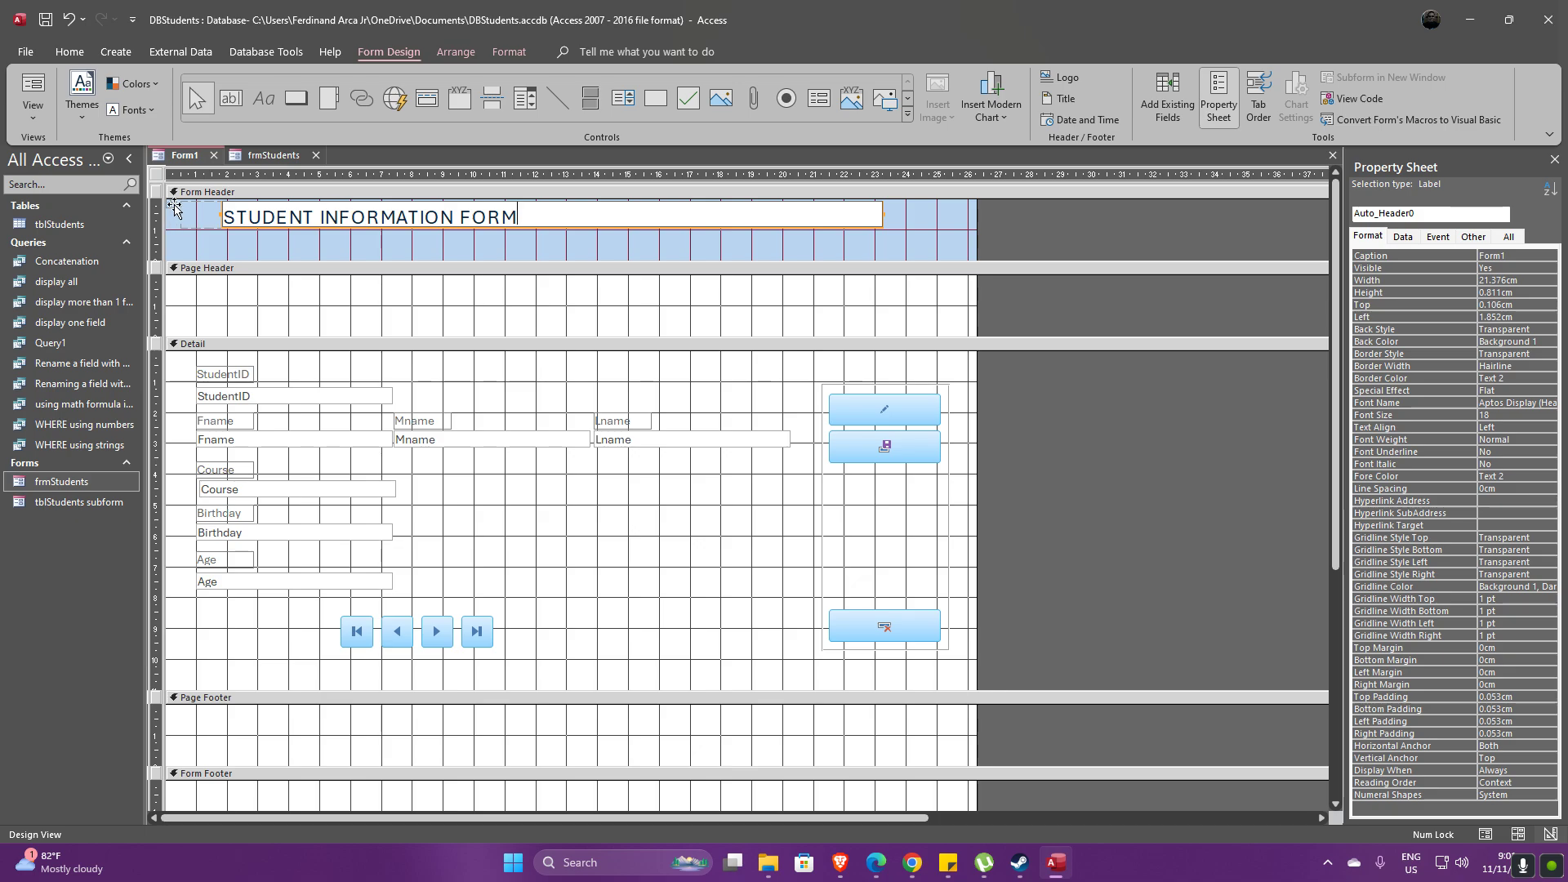
{"action": "mouse_move", "coordinate": [172, 204]}
{"action": "left_mouse_down"}
{"action": "mouse_move", "coordinate": [207, 302]}
{"action": "mouse_move", "coordinate": [194, 216]}
{"action": "left_mouse_up"}
{"action": "left_click_drag", "start_coordinate": [905, 239], "coordinate": [1008, 252]}
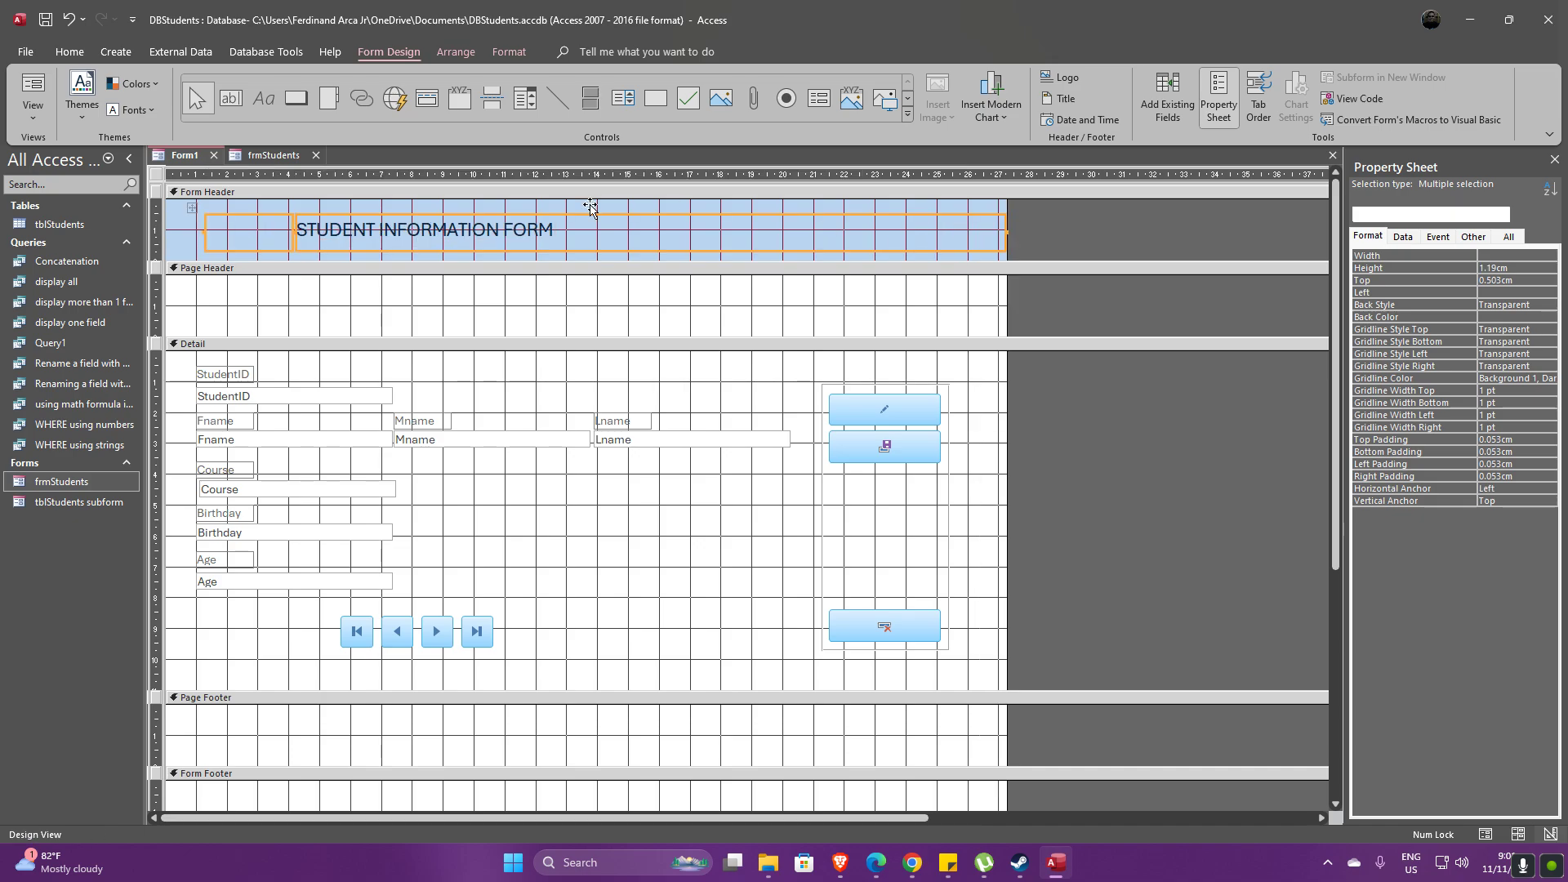
{"action": "left_click", "coordinate": [541, 231]}
{"action": "left_click_drag", "start_coordinate": [564, 231], "coordinate": [250, 237]}
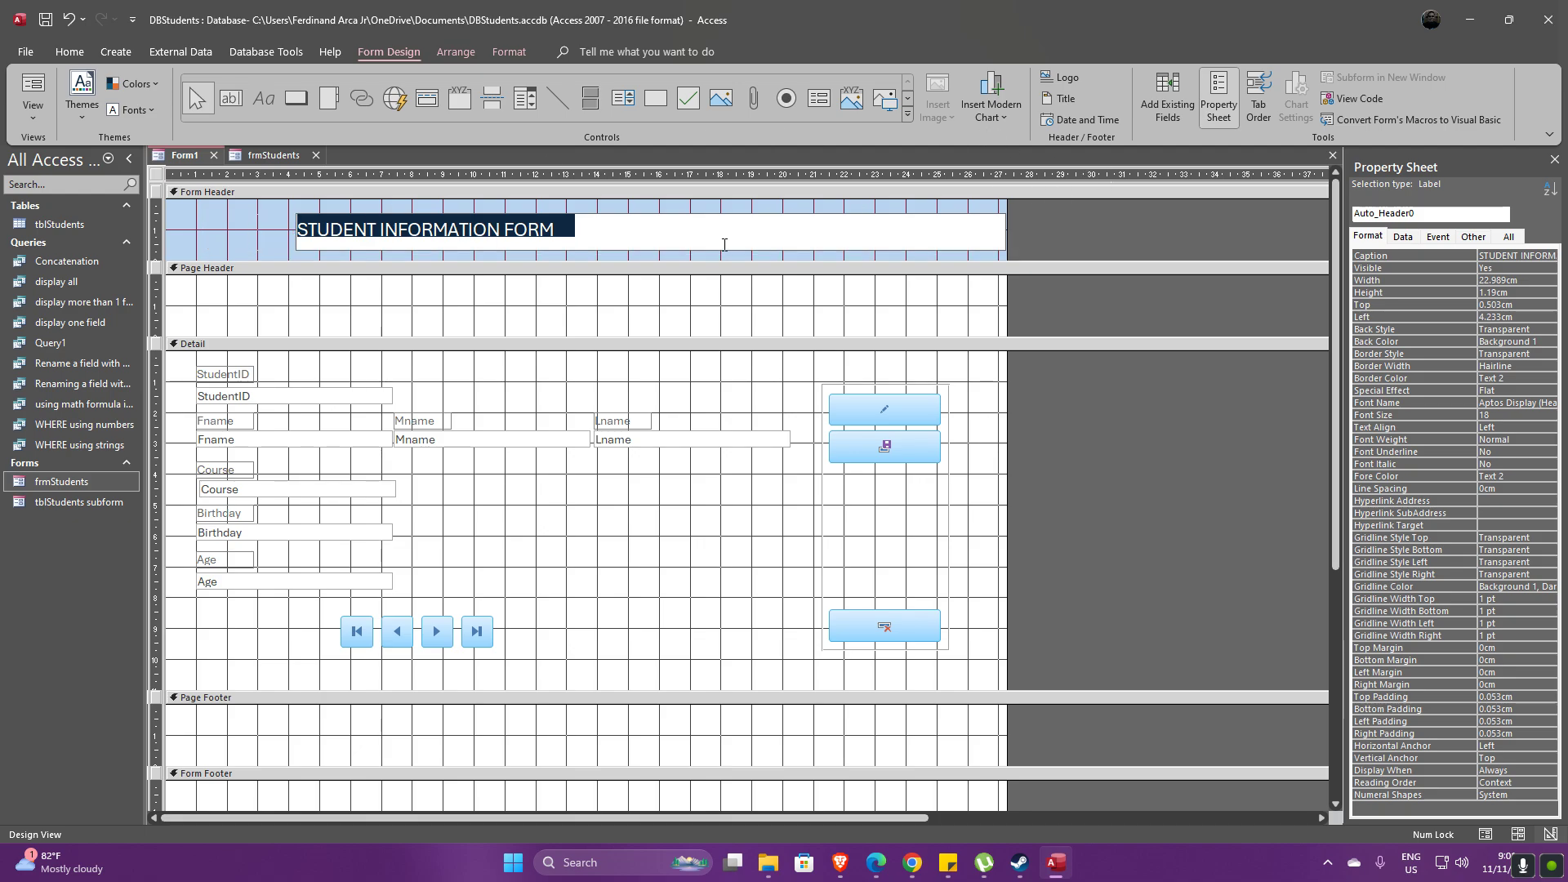
Set the title label's font size to 28 and shift it to the left
{"action": "left_click", "coordinate": [902, 219]}
{"action": "key", "text": "Escape"}
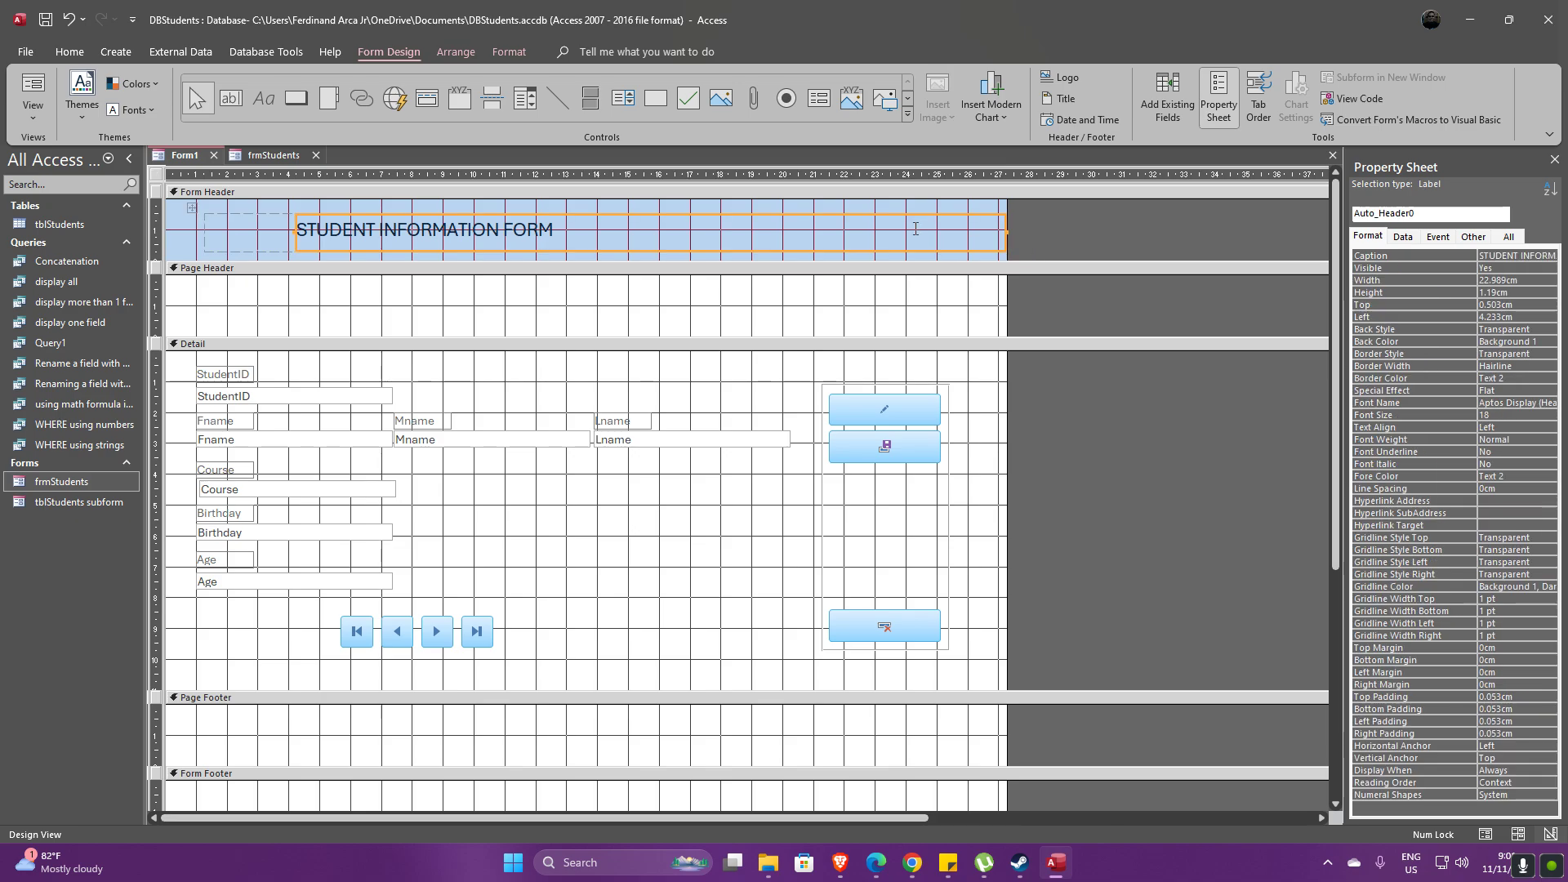
{"action": "left_click", "coordinate": [1506, 416]}
{"action": "left_click", "coordinate": [1550, 416]}
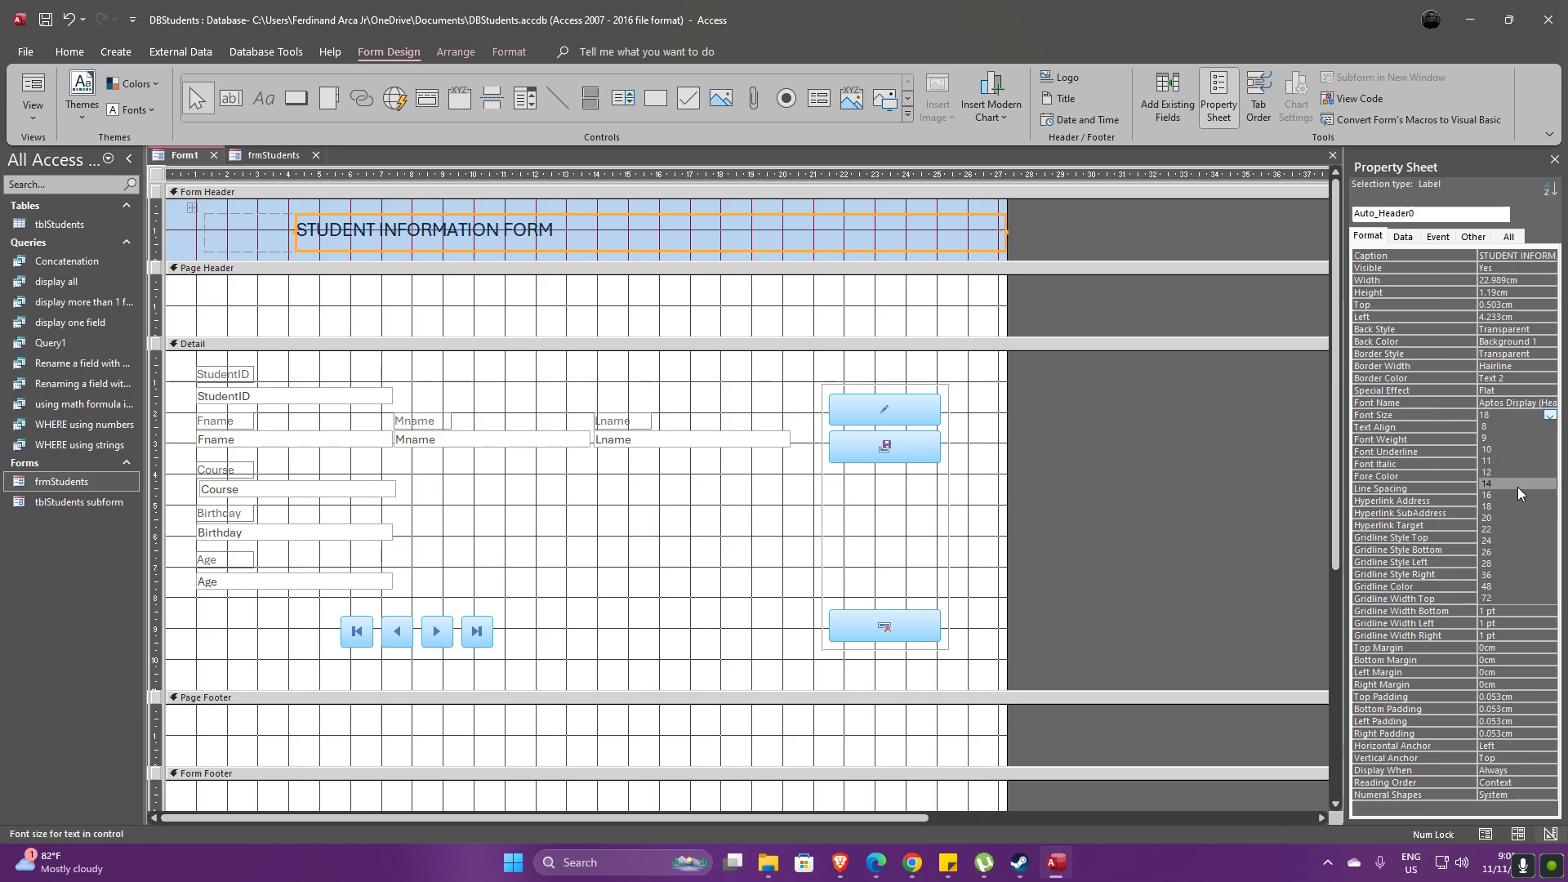
{"action": "left_click", "coordinate": [1500, 563]}
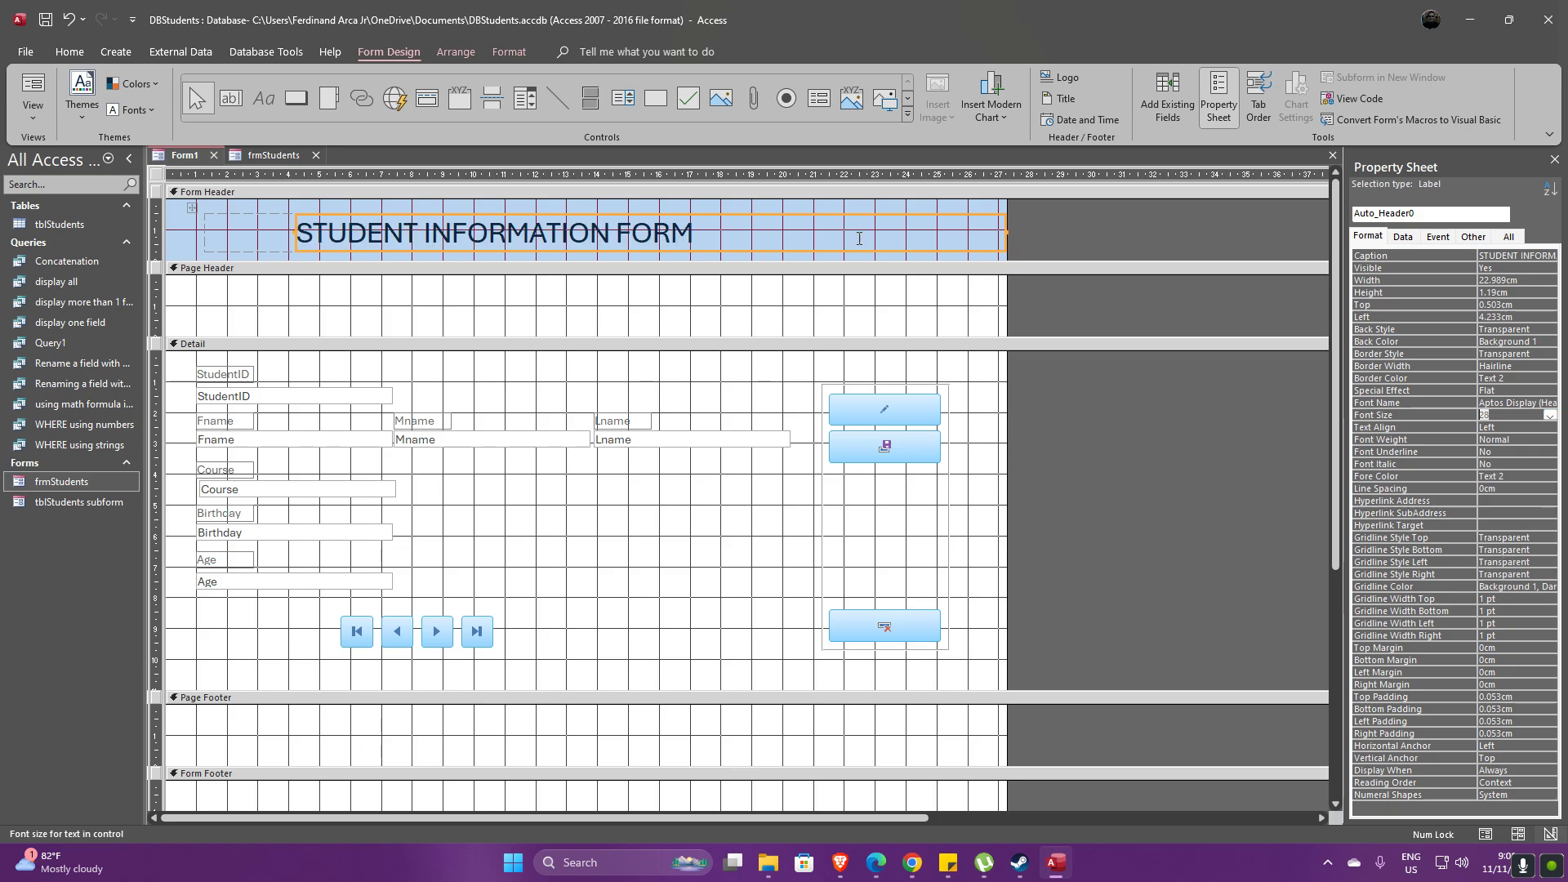
{"action": "left_click_drag", "start_coordinate": [968, 217], "coordinate": [850, 208]}
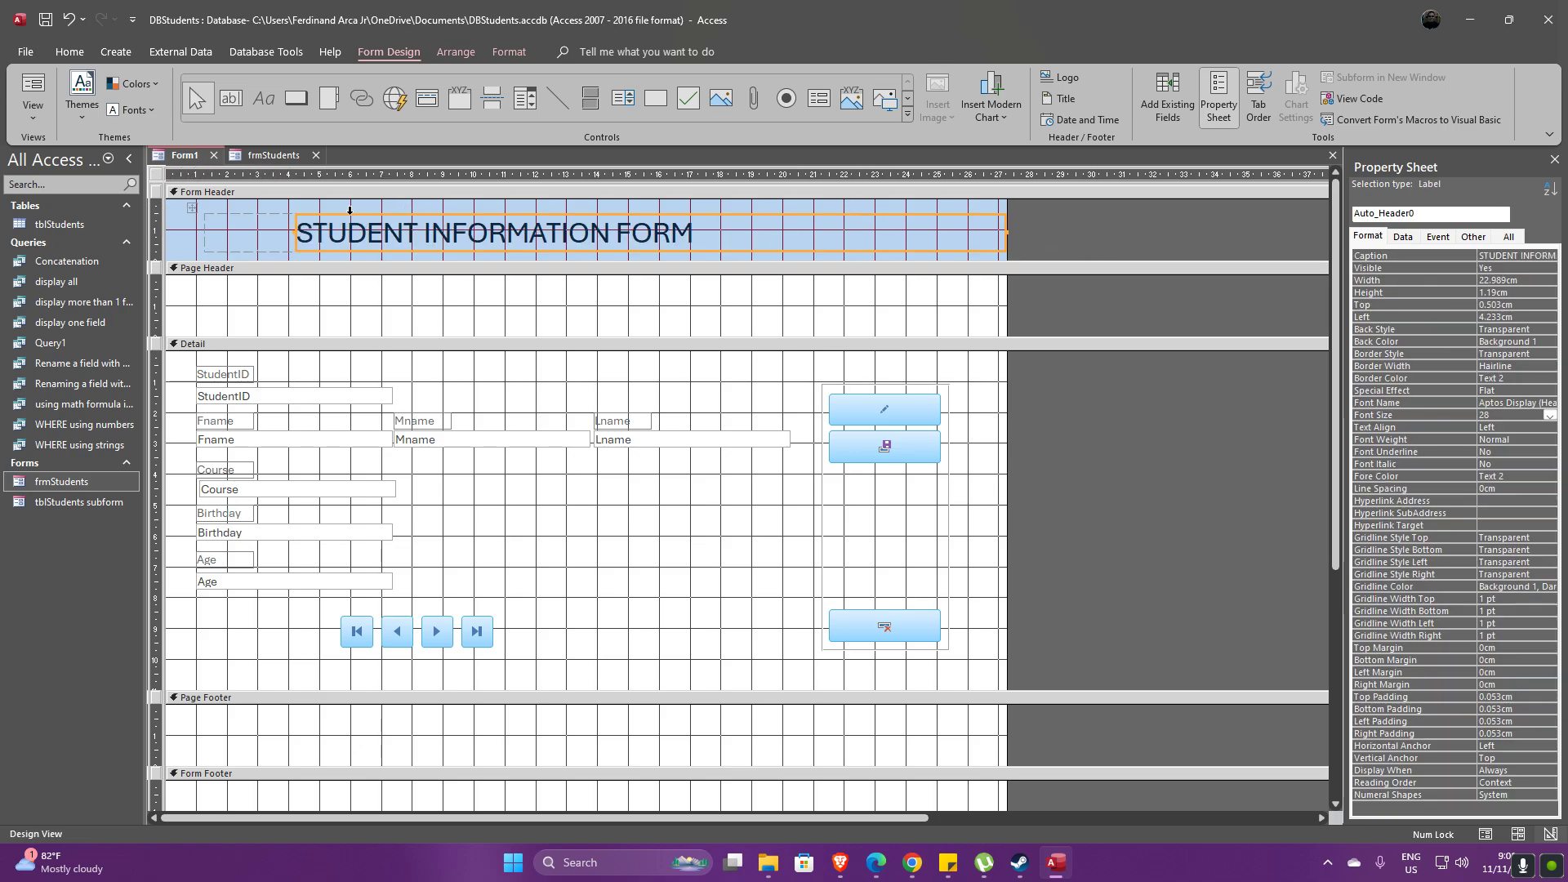
Preview Form1 in Form View with live student records
{"action": "left_click", "coordinate": [226, 216]}
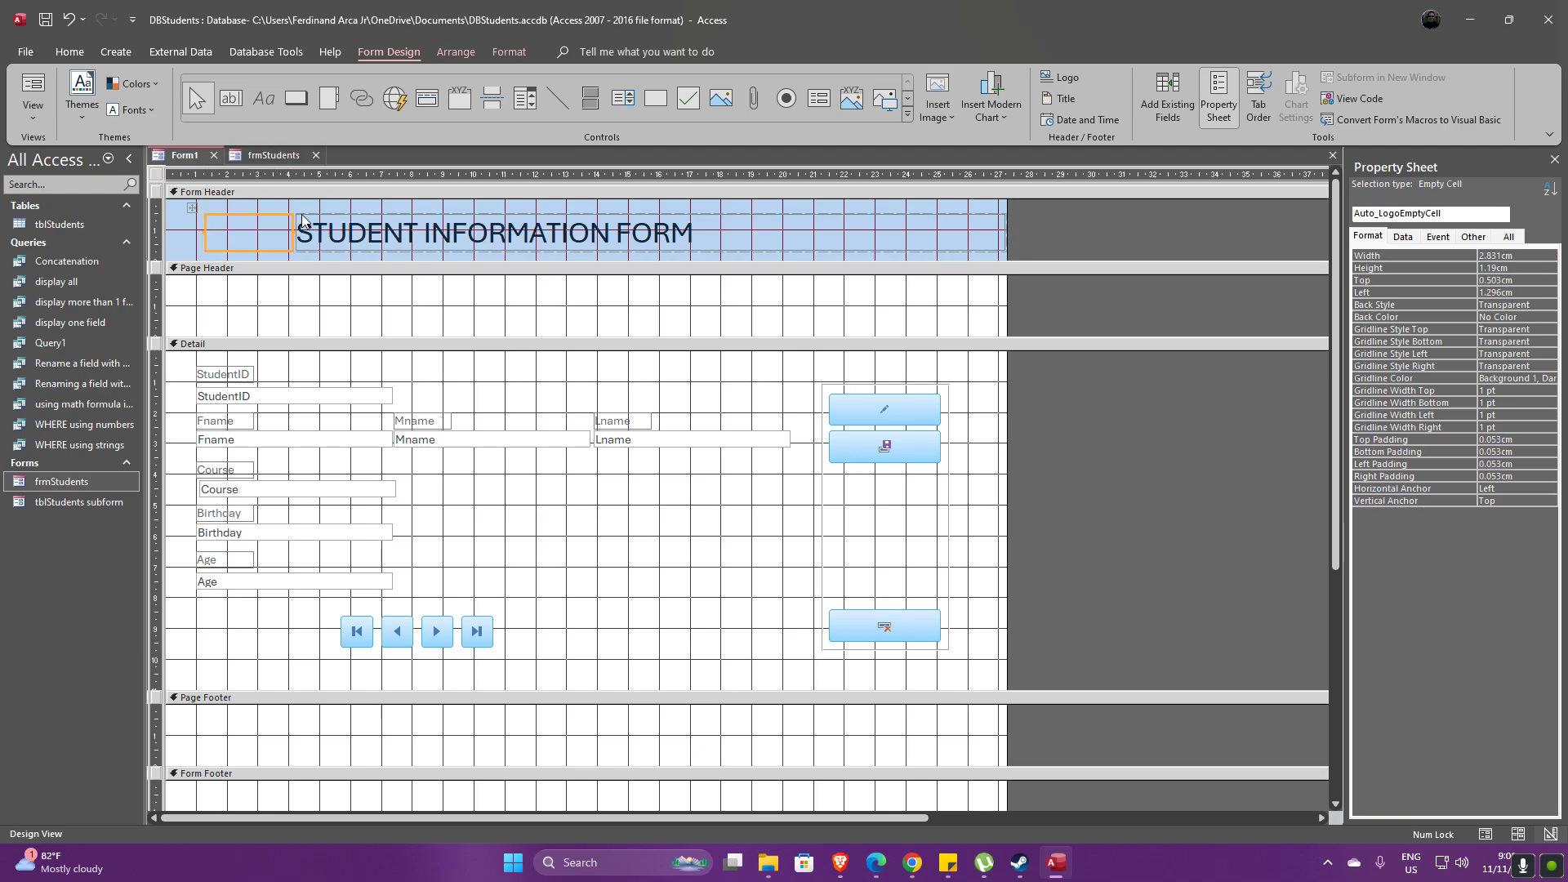
{"action": "right_click", "coordinate": [188, 156]}
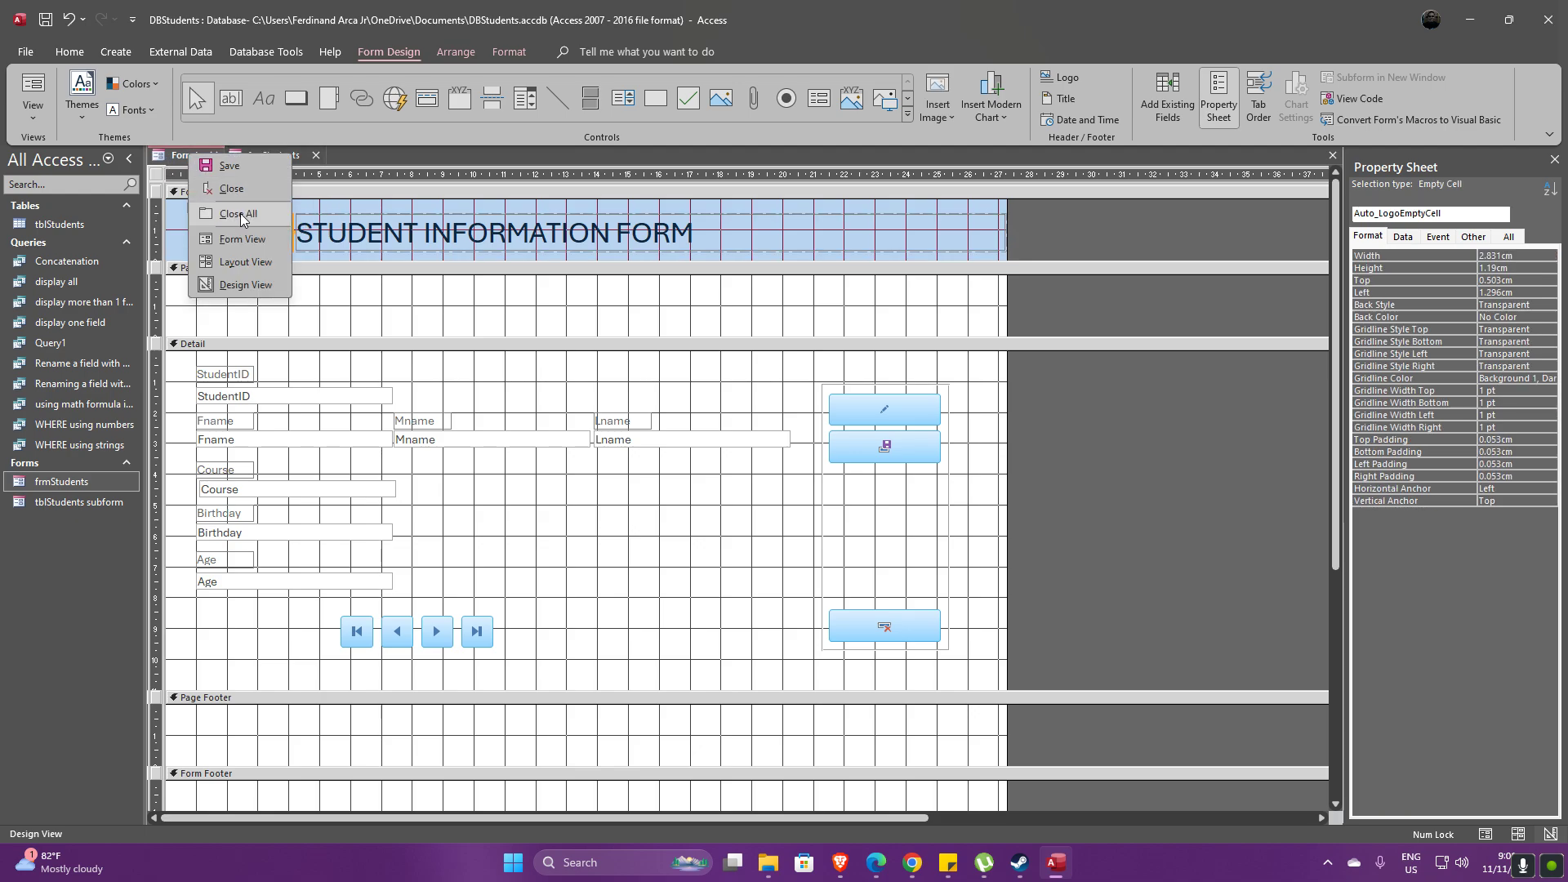
{"action": "left_click", "coordinate": [245, 249]}
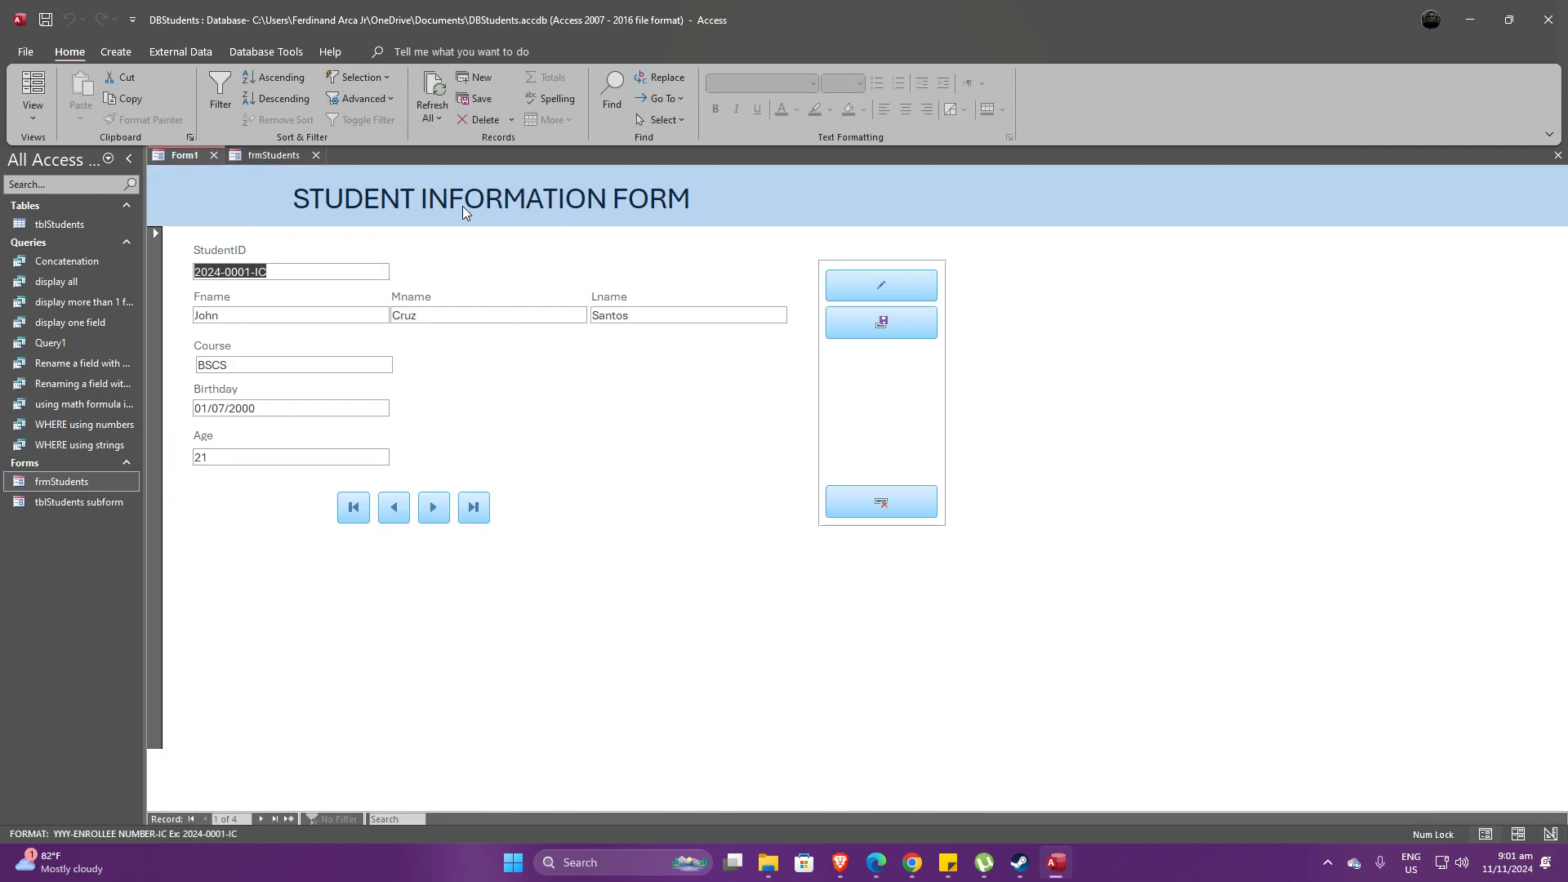
Return Form1 to Design View, shrink the empty Page Footer and Page Header, and select the Form Footer
{"action": "right_click", "coordinate": [174, 155]}
{"action": "left_click", "coordinate": [229, 286]}
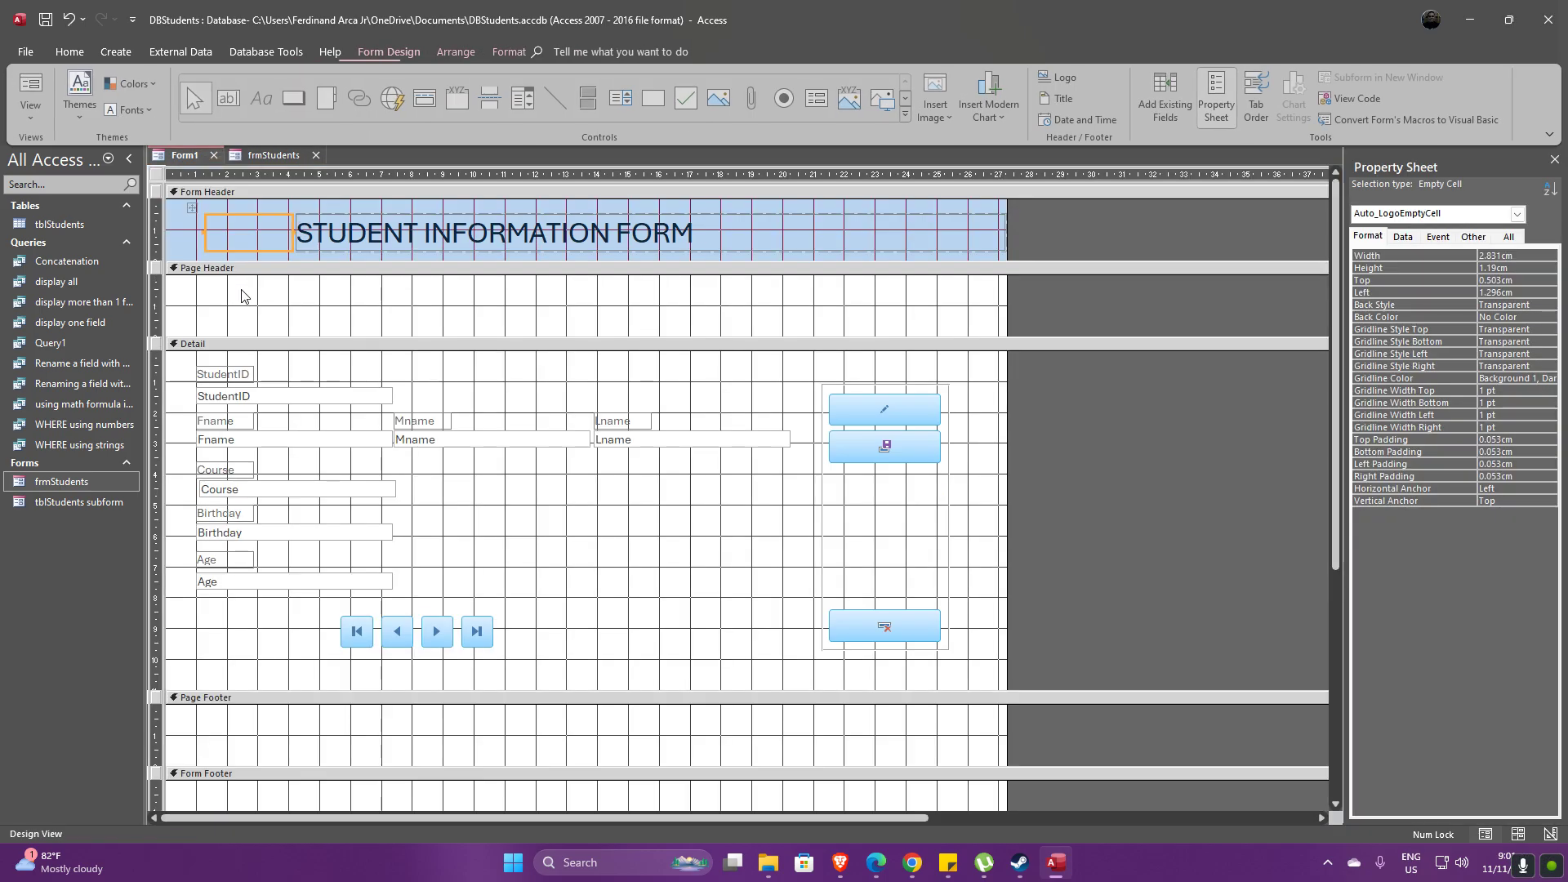
{"action": "left_click_drag", "start_coordinate": [429, 768], "coordinate": [430, 717]}
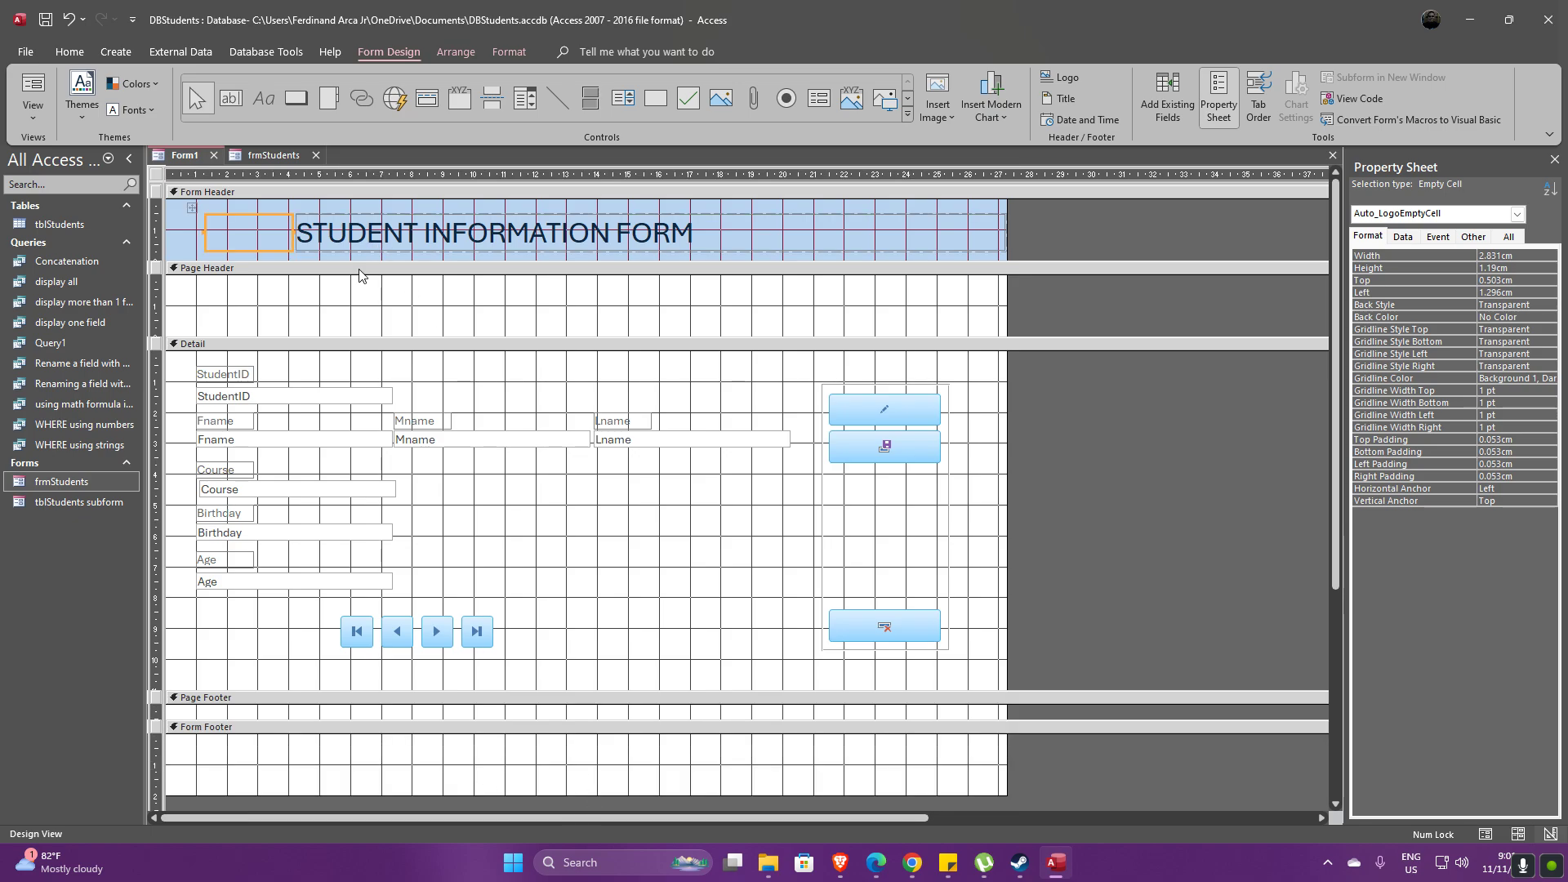
{"action": "left_click_drag", "start_coordinate": [363, 337], "coordinate": [360, 290]}
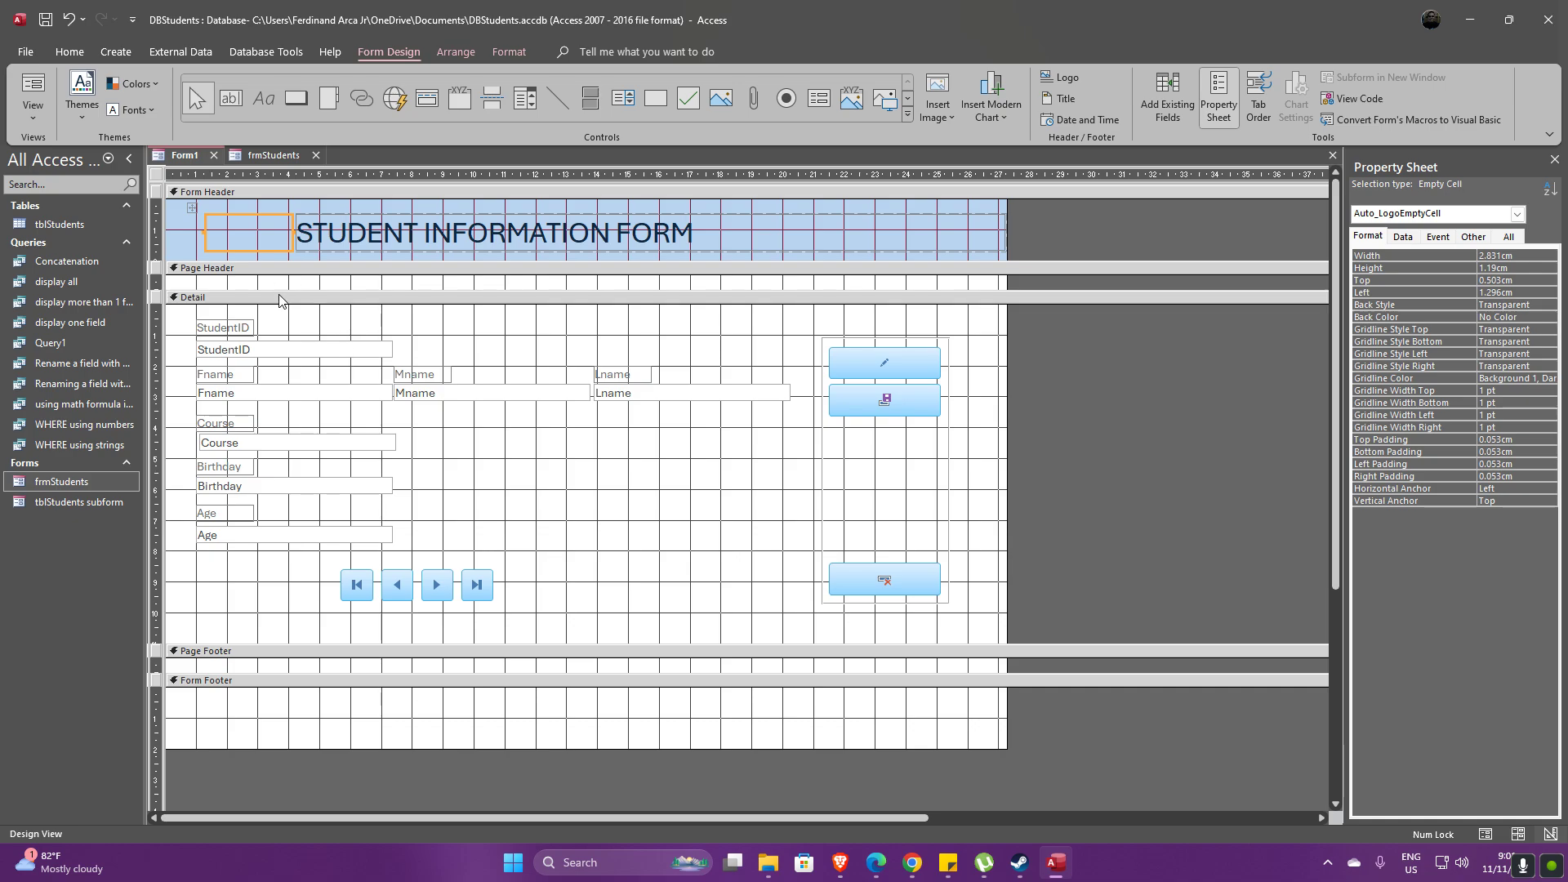
{"action": "left_click", "coordinate": [365, 721]}
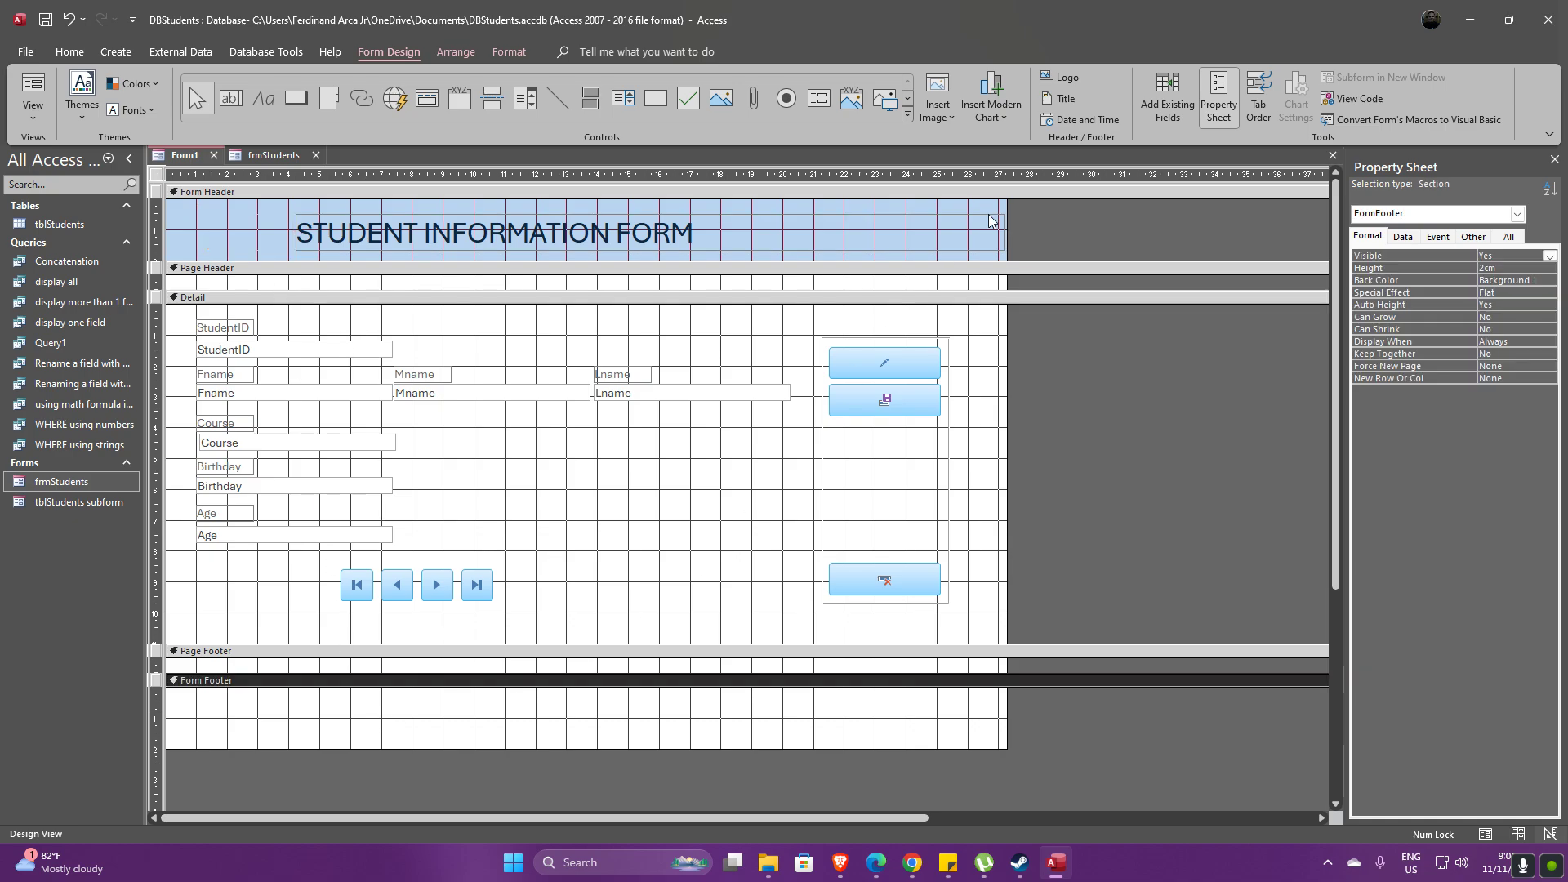
Insert a date-only Long Date =Date() text box and move it down into the Form Footer
{"action": "left_click", "coordinate": [1080, 119]}
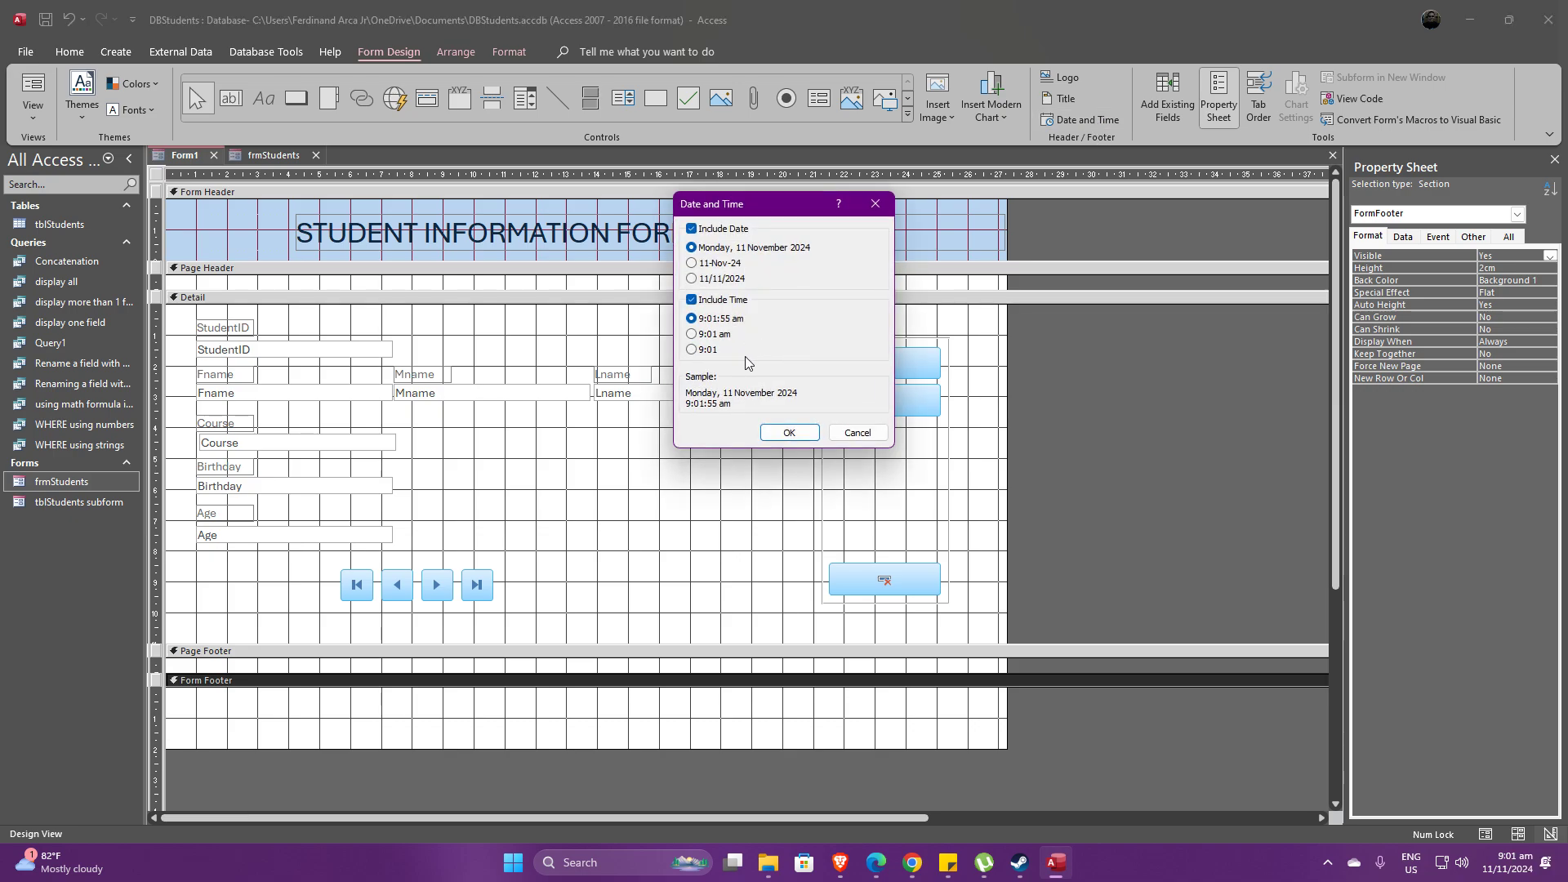
{"action": "left_click", "coordinate": [691, 299]}
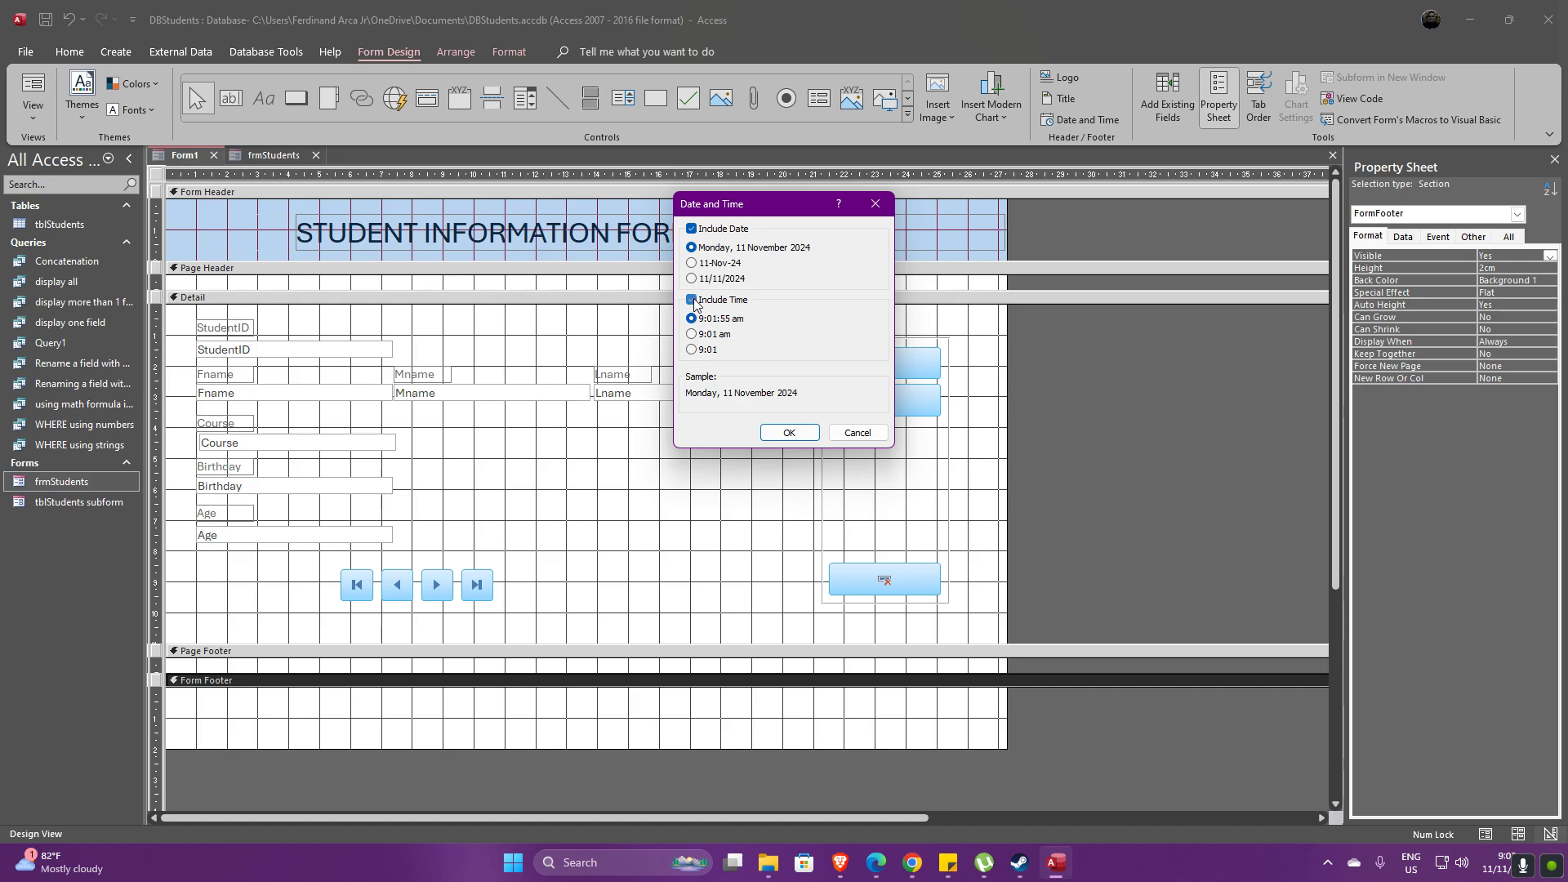
{"action": "left_click", "coordinate": [789, 432]}
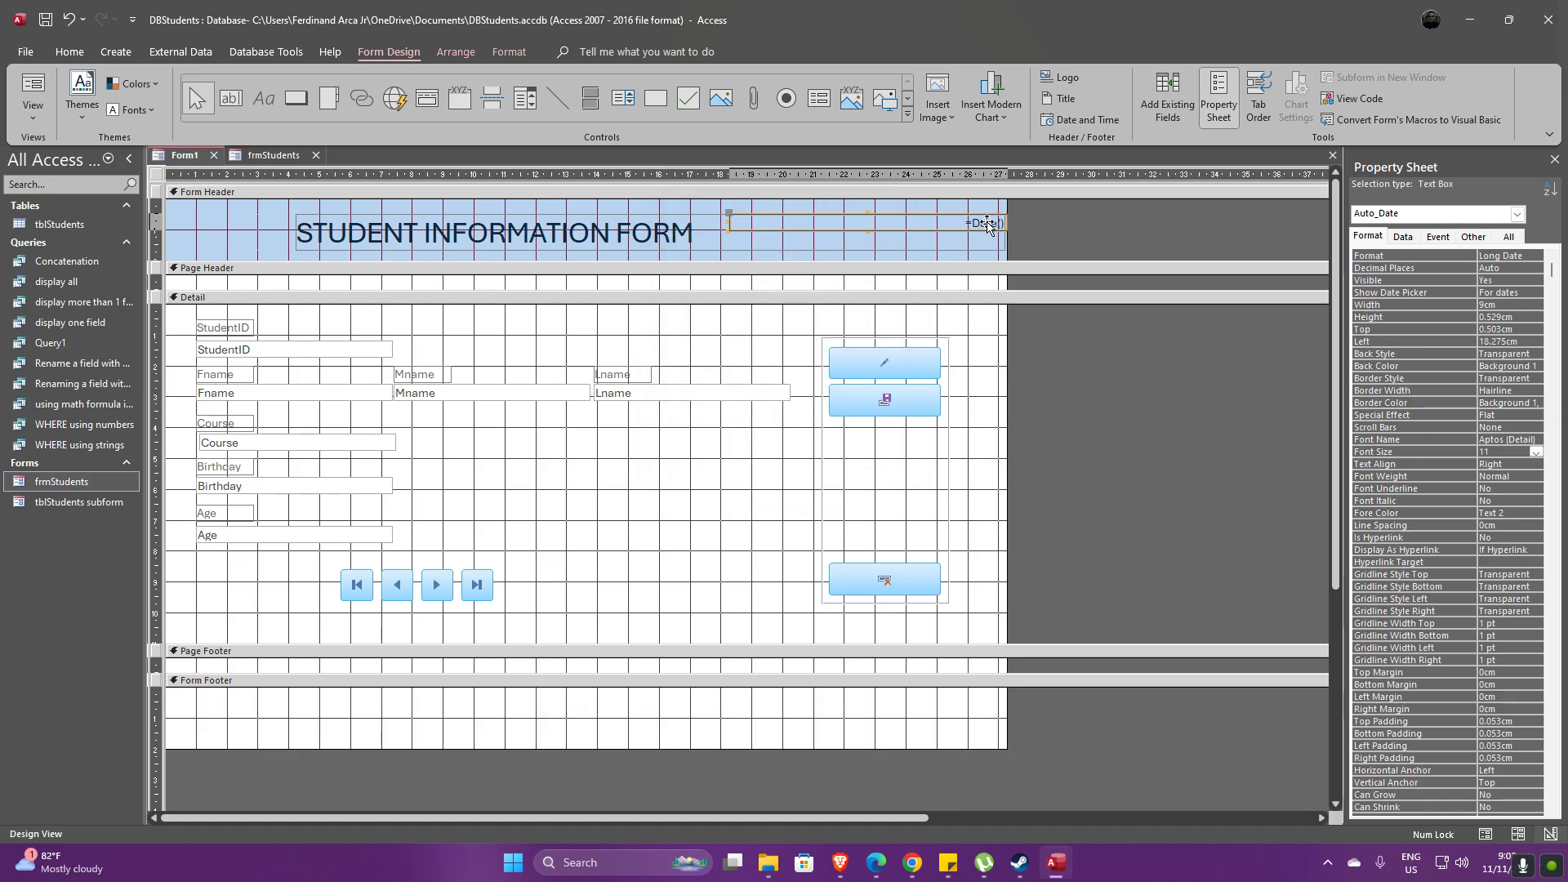
{"action": "left_click_drag", "start_coordinate": [987, 224], "coordinate": [976, 705]}
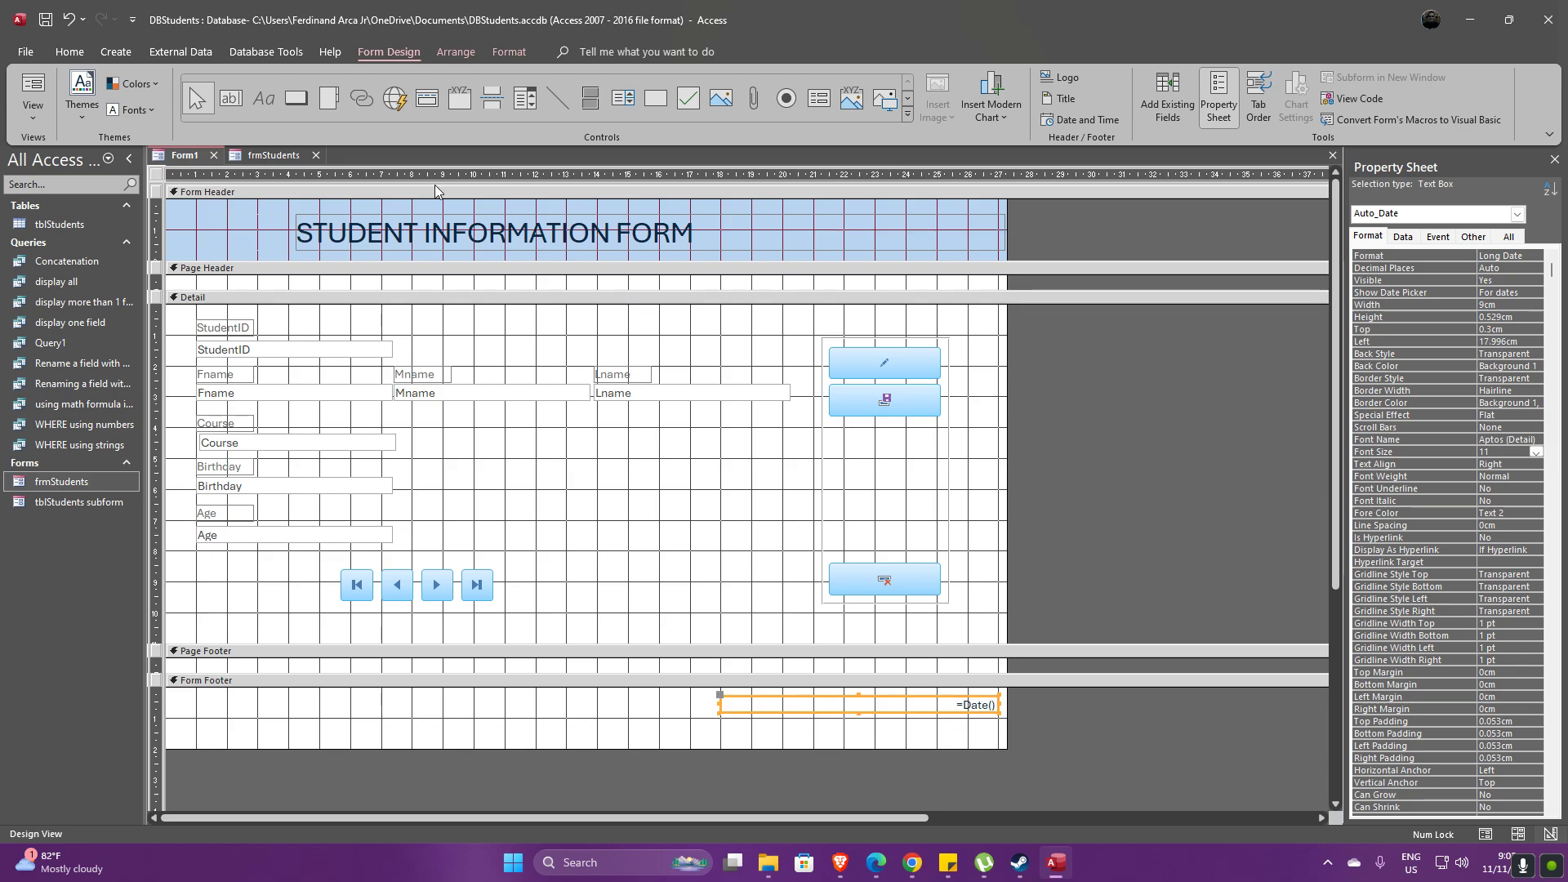
{"action": "right_click", "coordinate": [190, 156]}
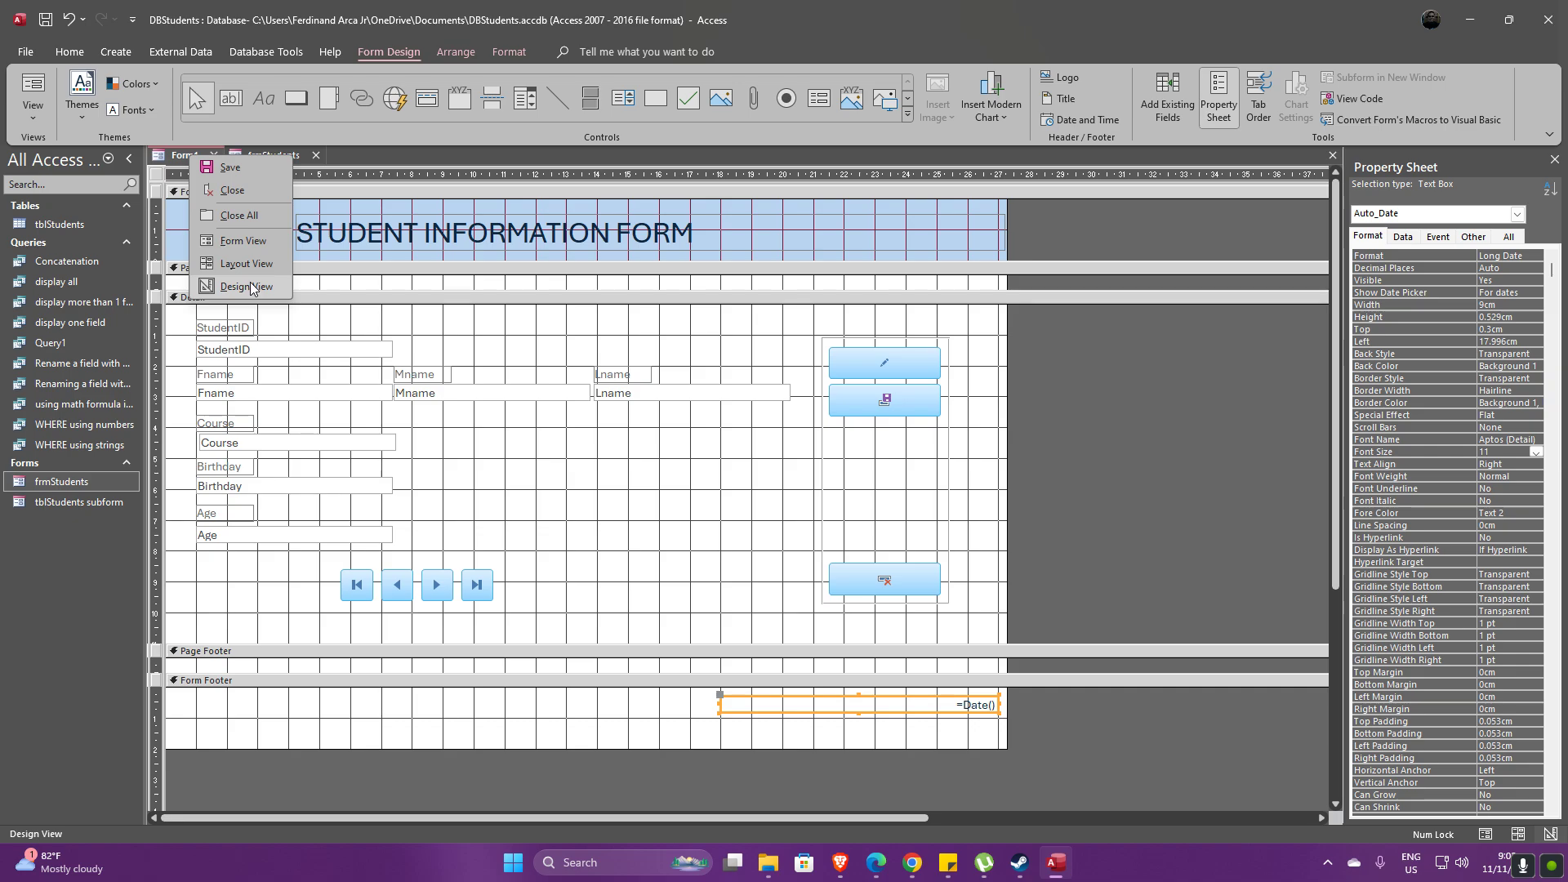
{"action": "left_click", "coordinate": [248, 240]}
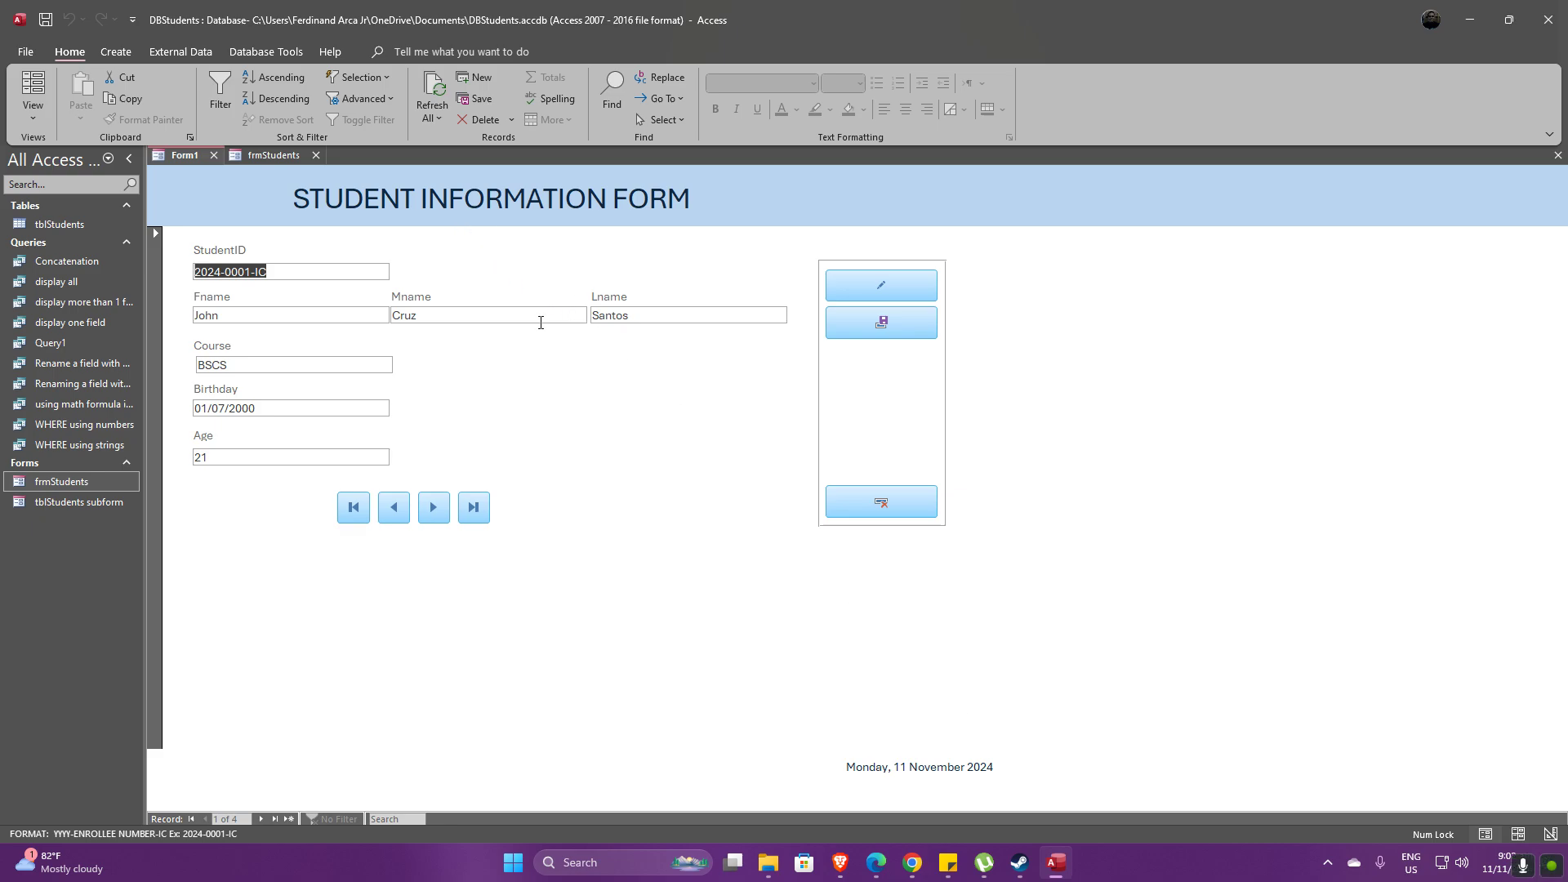
{"action": "right_click", "coordinate": [185, 157]}
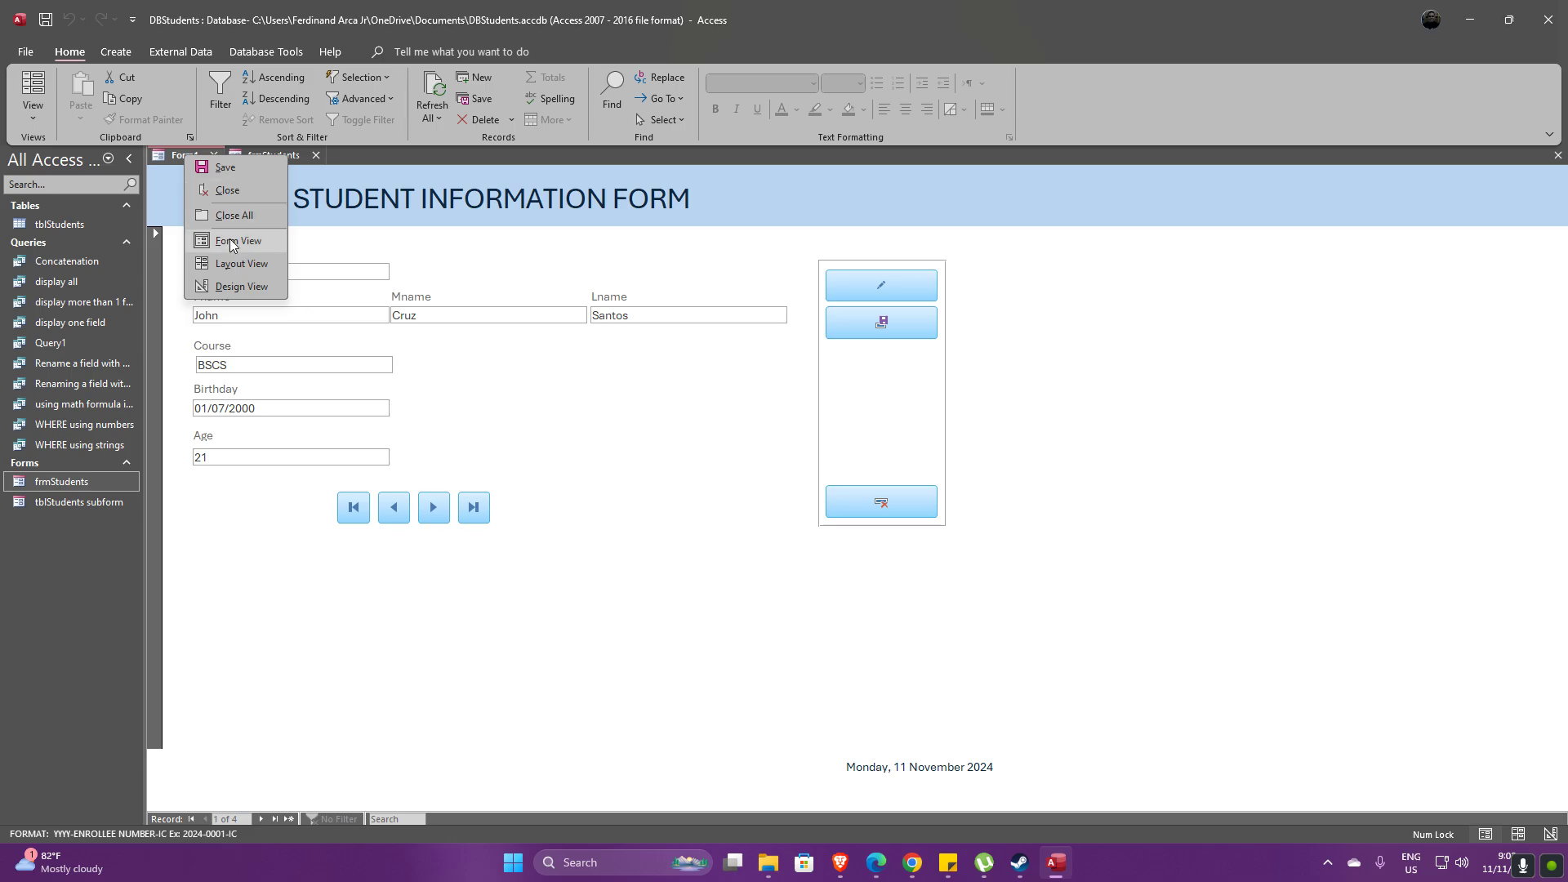
{"action": "left_click", "coordinate": [237, 285]}
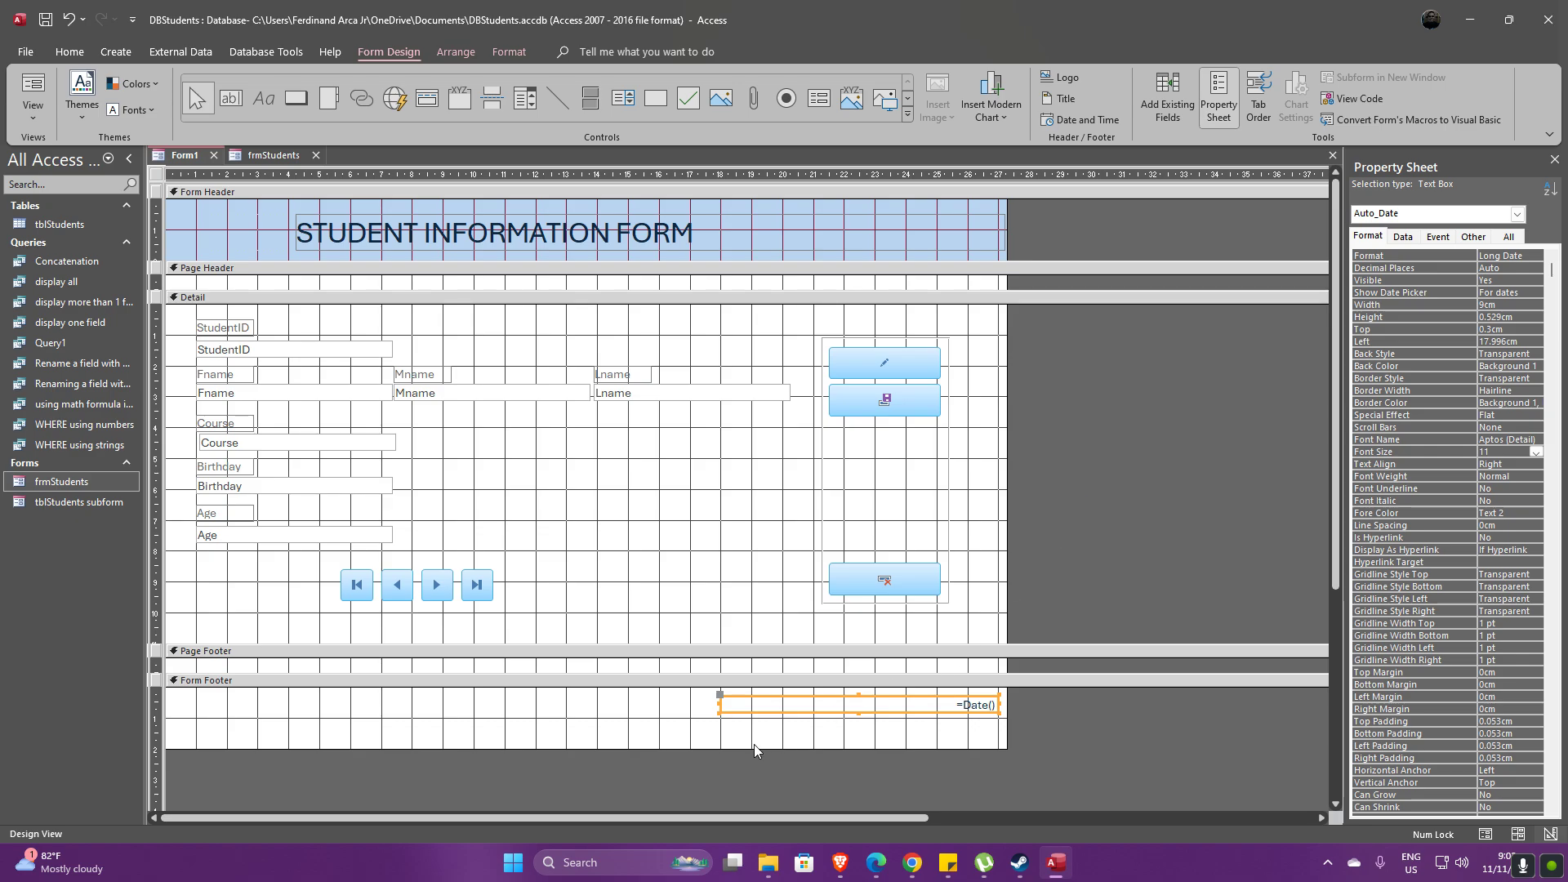
Give the =Date() box a Background colour as its back colour
{"action": "left_click", "coordinate": [1464, 366]}
{"action": "left_click", "coordinate": [1524, 367]}
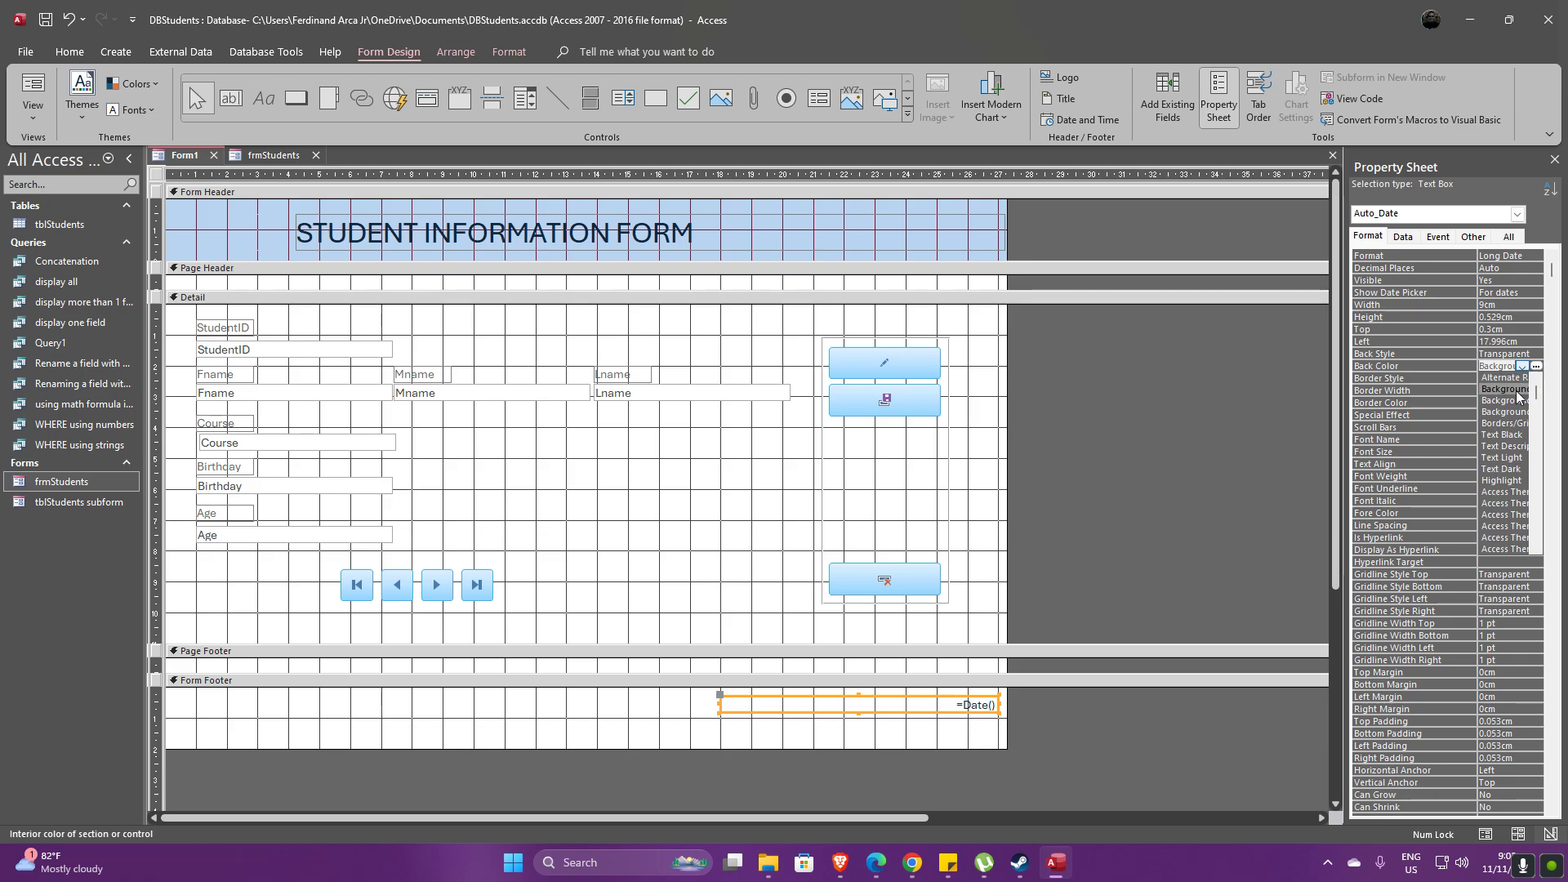
{"action": "left_click", "coordinate": [1514, 399]}
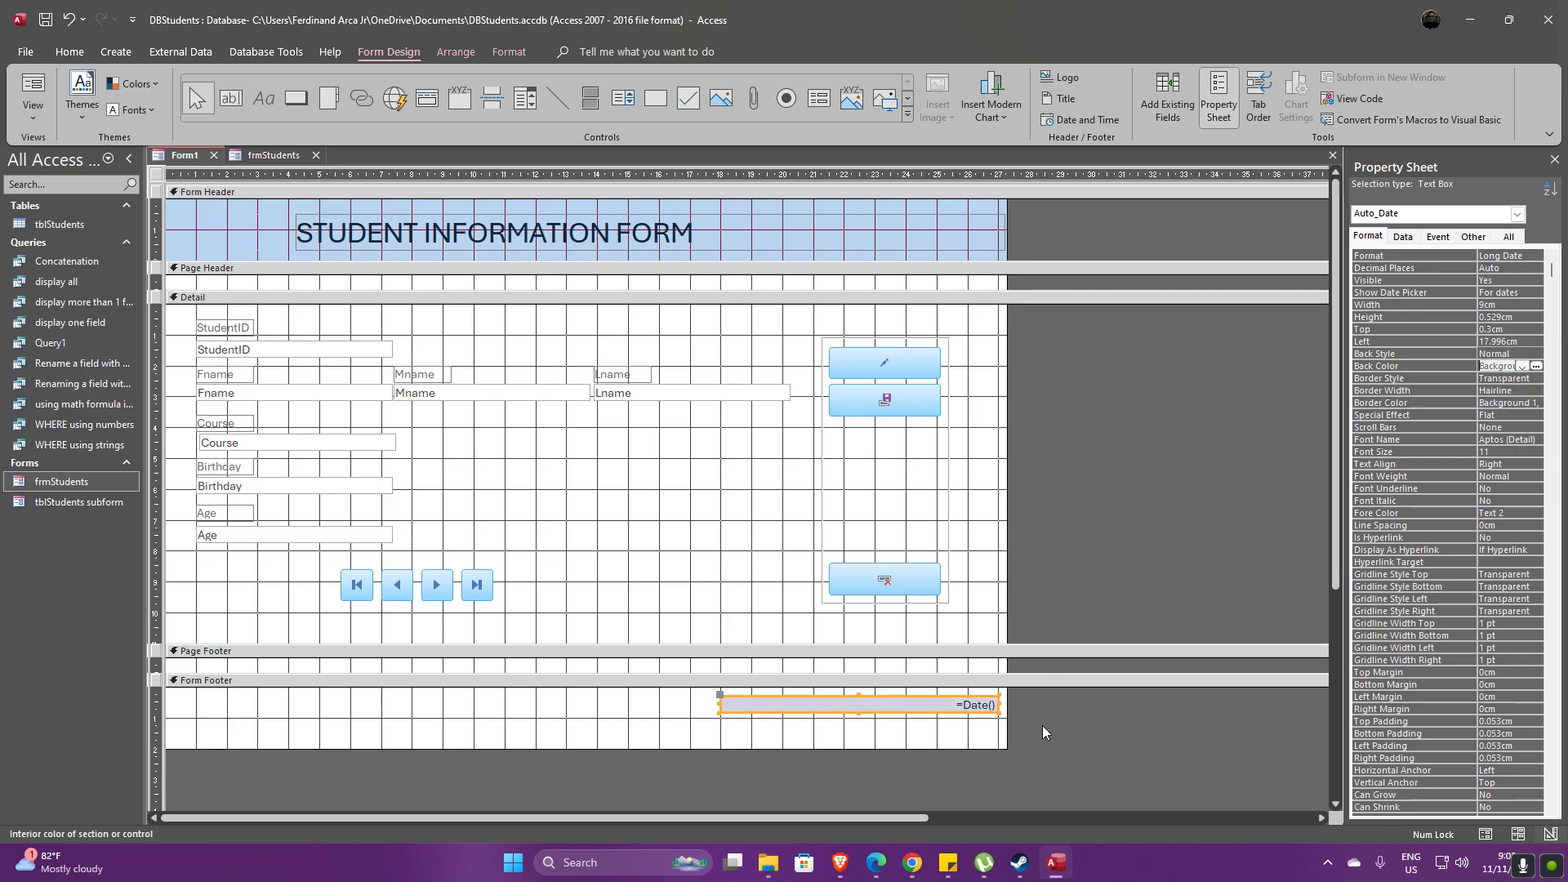
Set the Form Footer's back colour to an Access Theme colour
{"action": "left_click", "coordinate": [628, 722]}
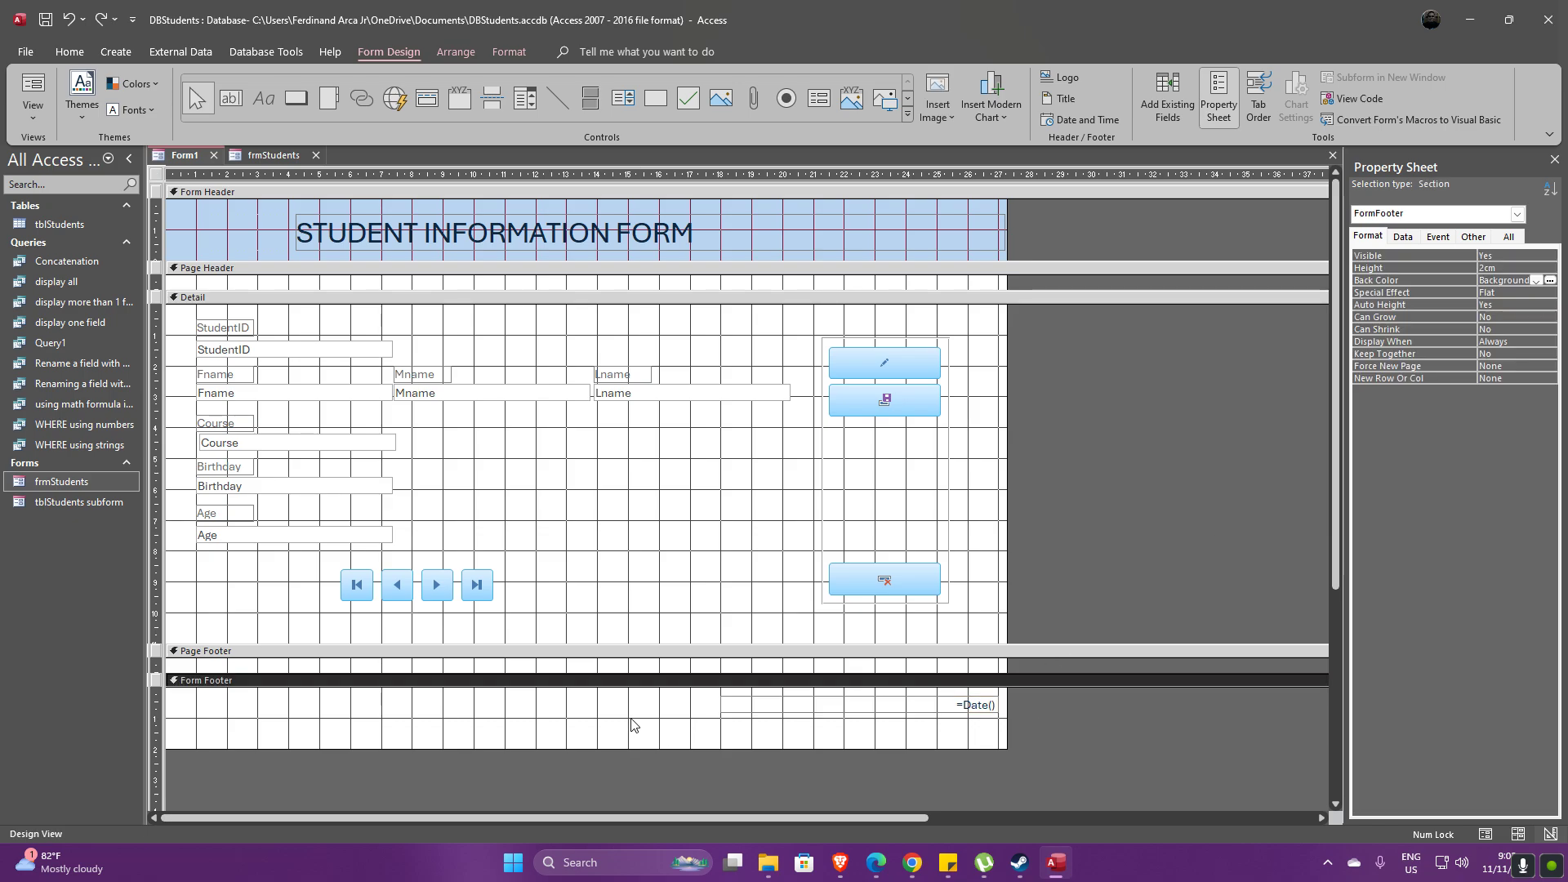
{"action": "left_click", "coordinate": [1536, 281]}
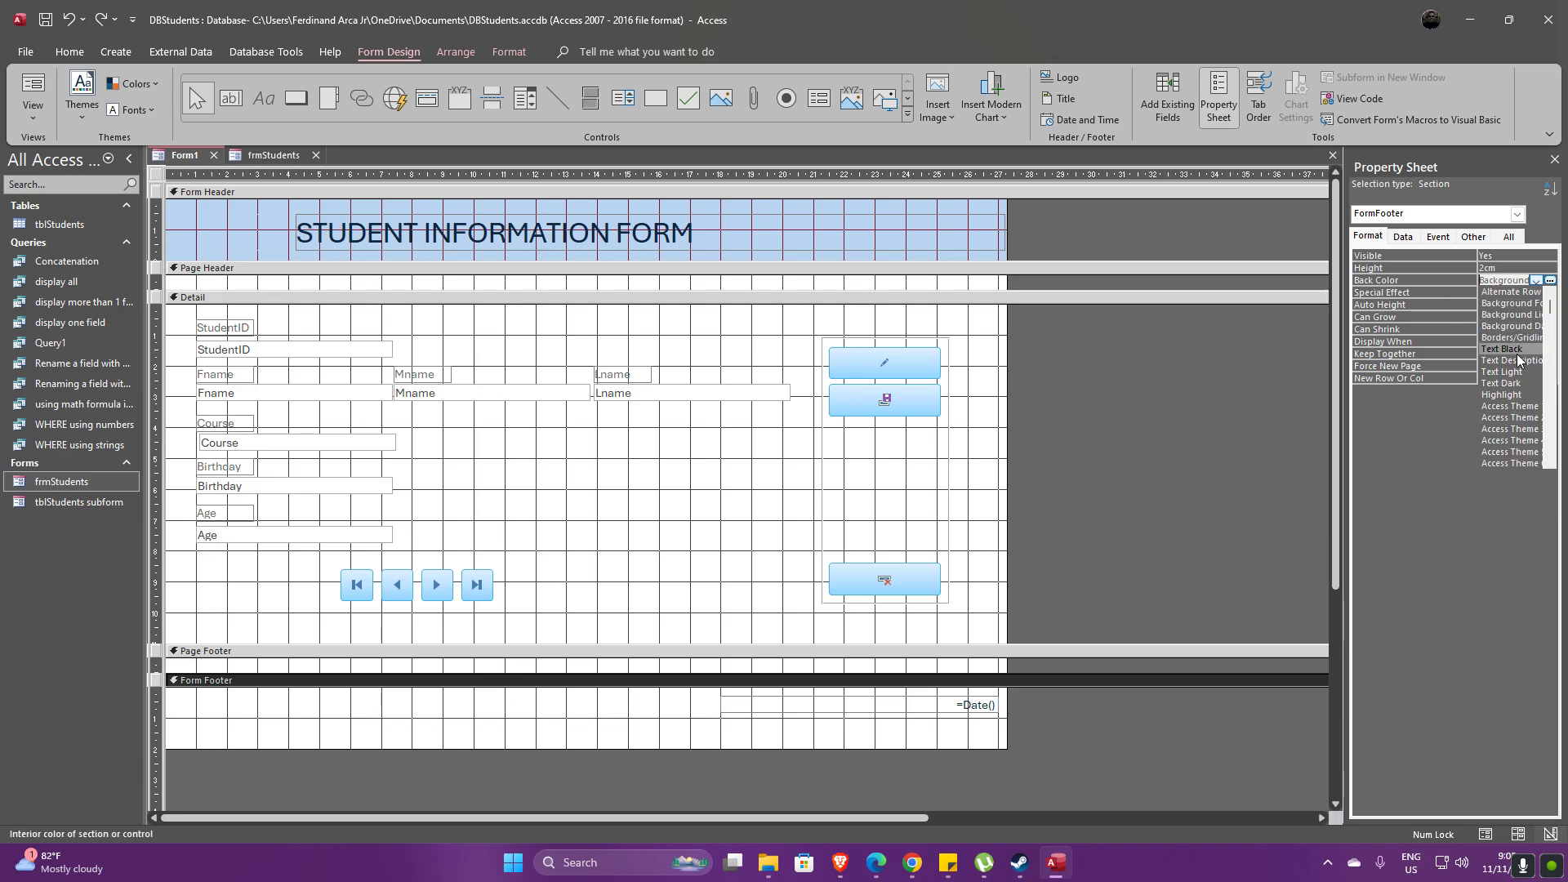
{"action": "left_click", "coordinate": [1513, 410]}
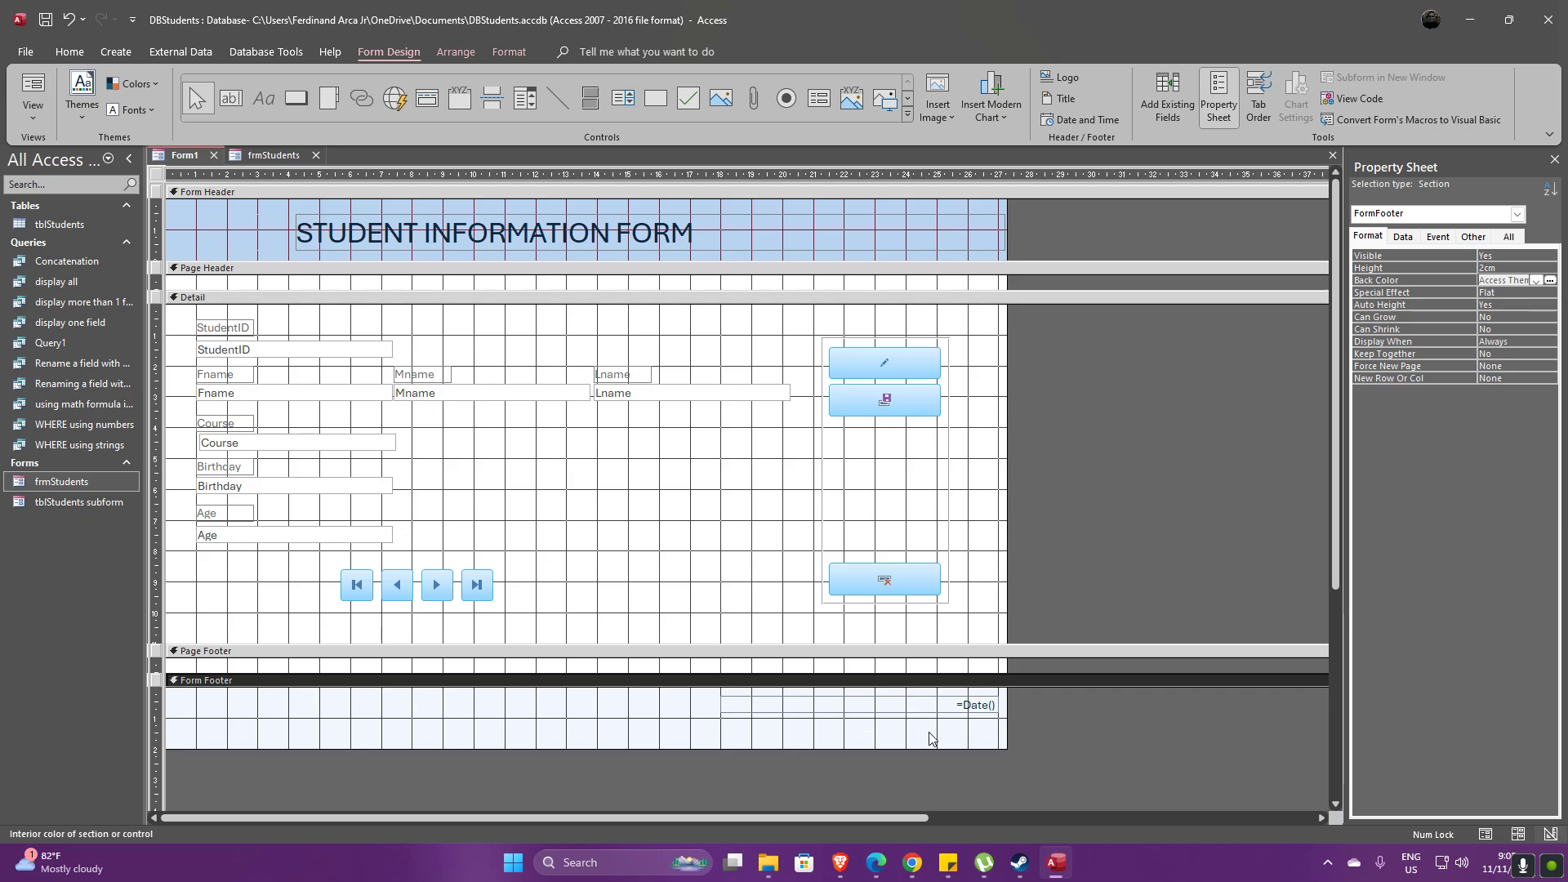
{"action": "left_click", "coordinate": [890, 737]}
{"action": "left_click", "coordinate": [1055, 747]}
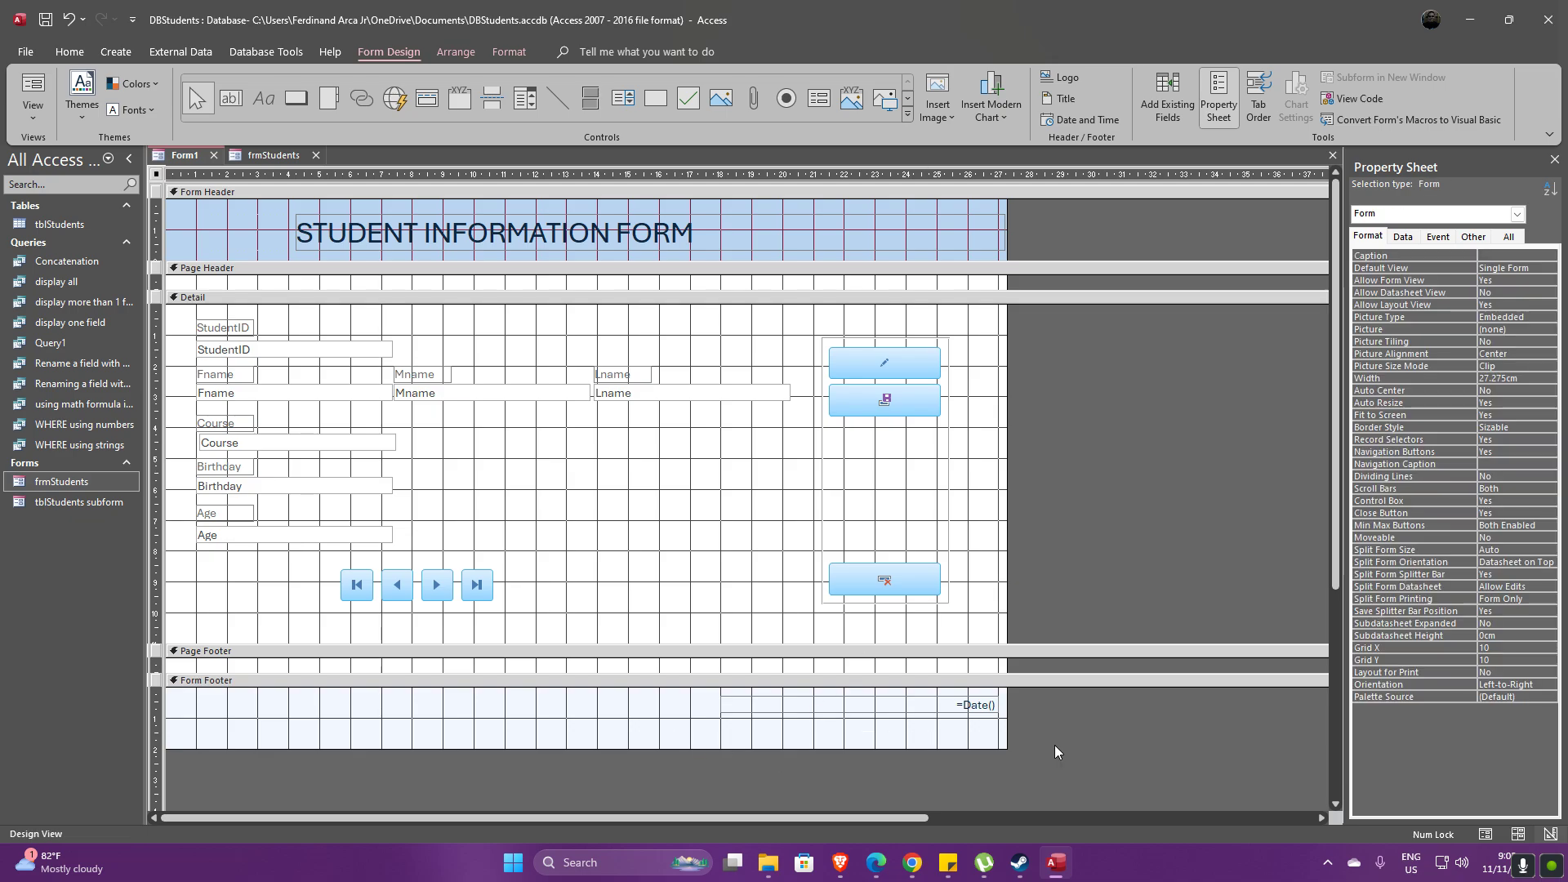
{"action": "right_click", "coordinate": [187, 155]}
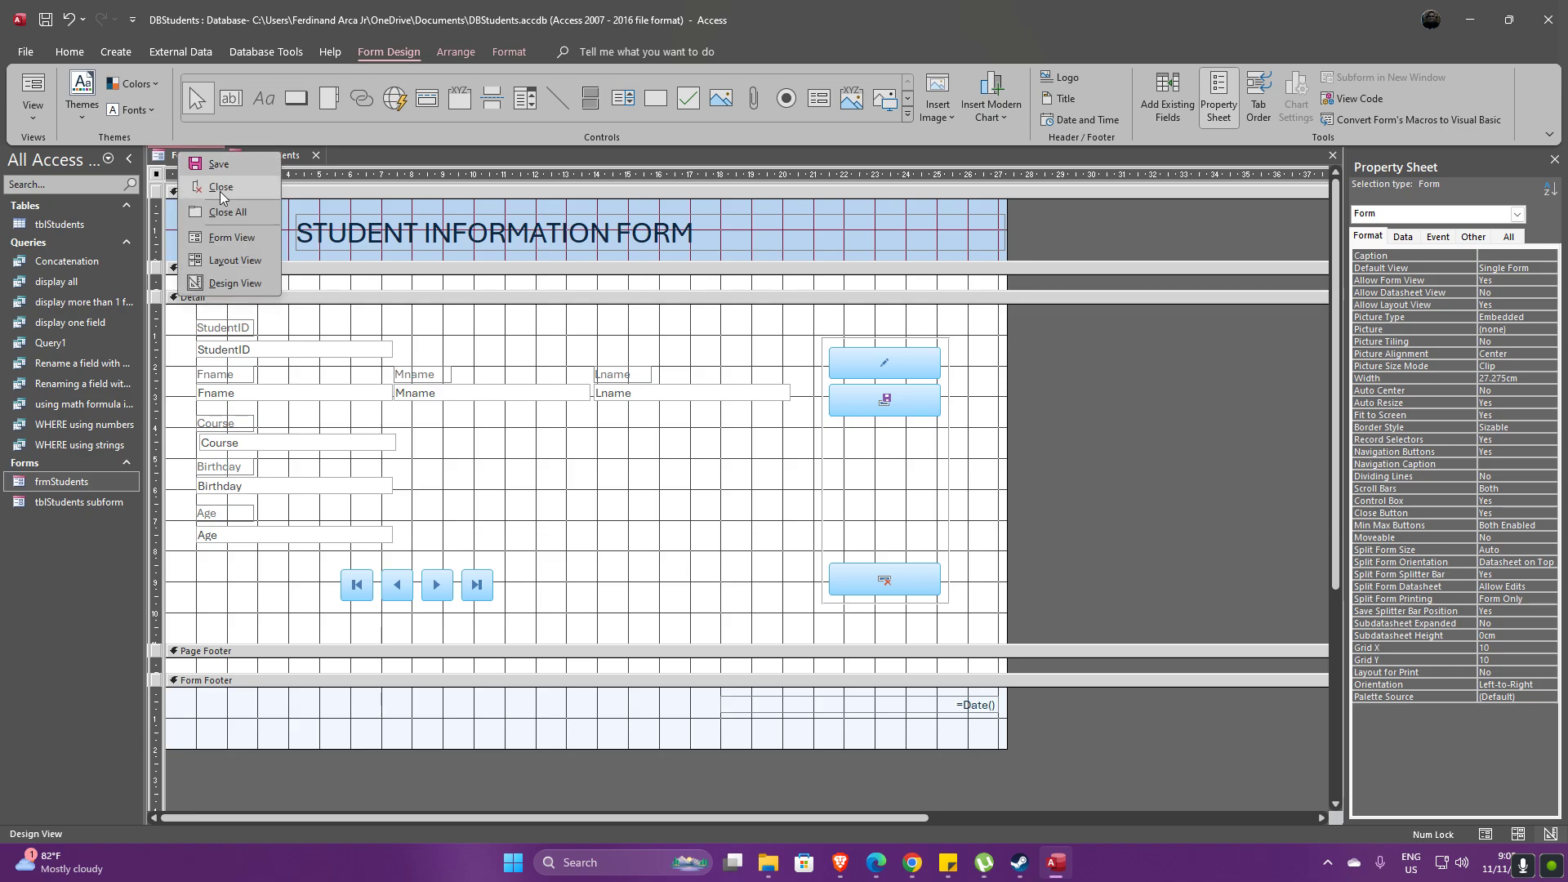
{"action": "left_click", "coordinate": [232, 248]}
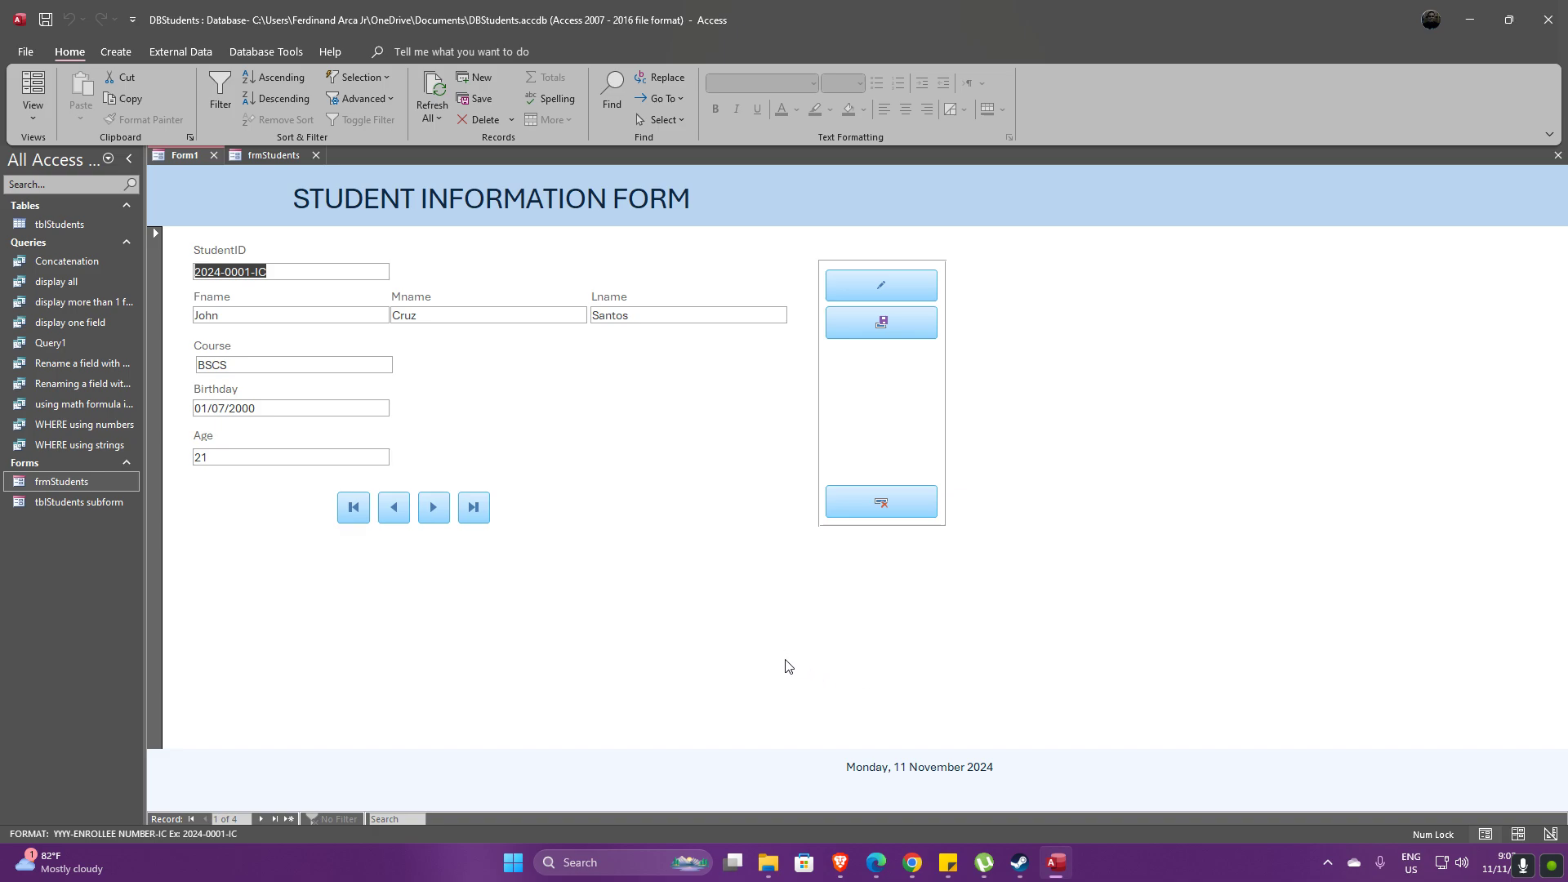
{"action": "right_click", "coordinate": [186, 155]}
{"action": "left_click", "coordinate": [237, 277]}
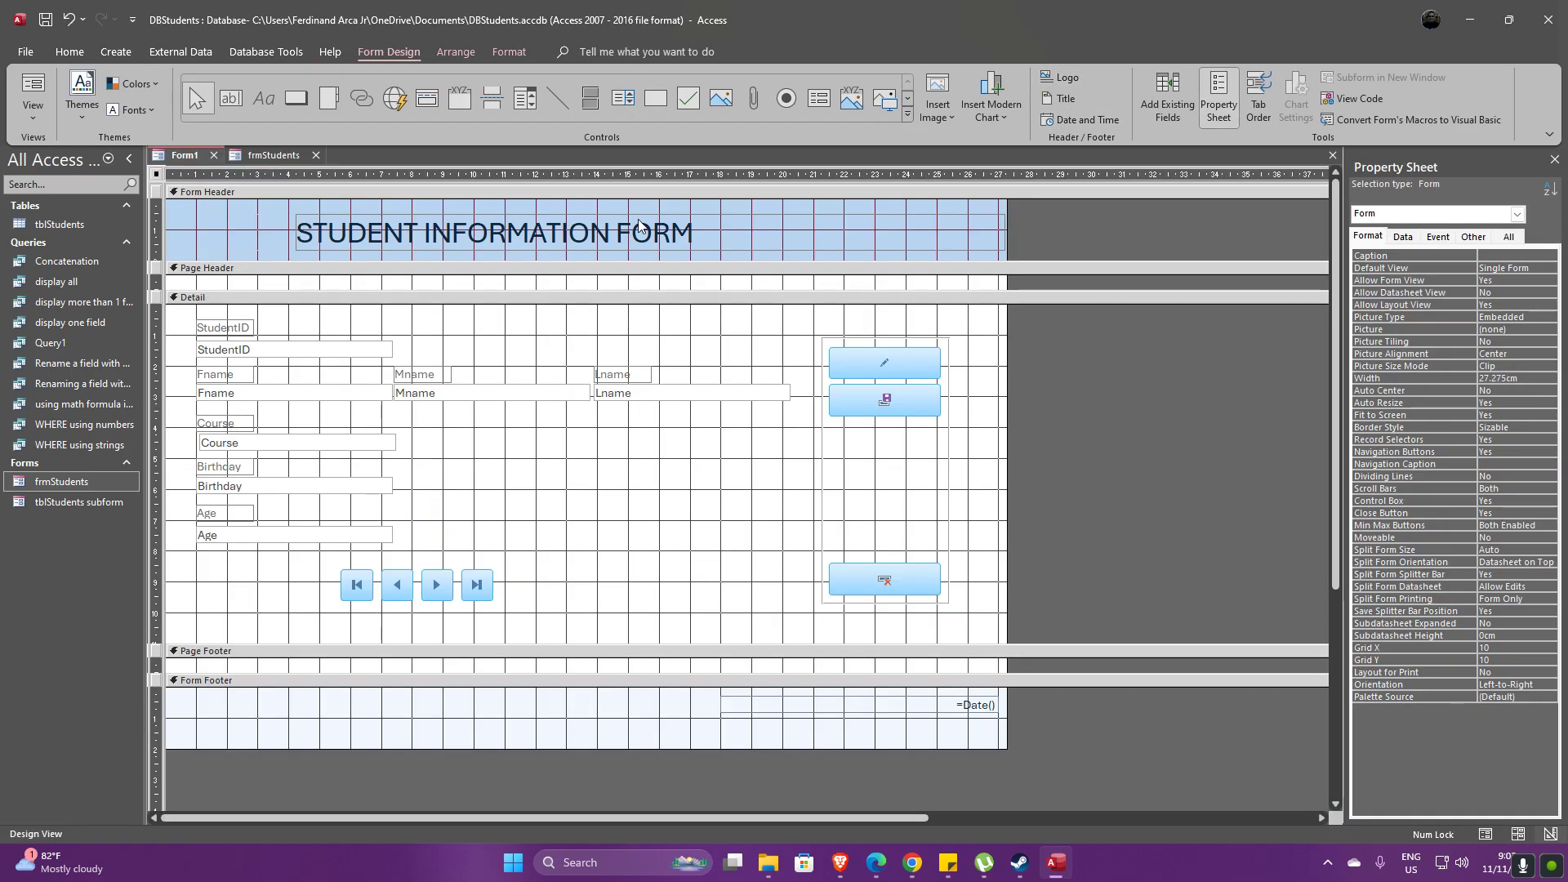
{"action": "left_click", "coordinate": [344, 225]}
{"action": "mouse_move", "coordinate": [344, 214]}
{"action": "left_mouse_down"}
{"action": "mouse_move", "coordinate": [417, 215]}
{"action": "mouse_move", "coordinate": [401, 211]}
{"action": "left_mouse_up"}
{"action": "left_click", "coordinate": [1088, 245]}
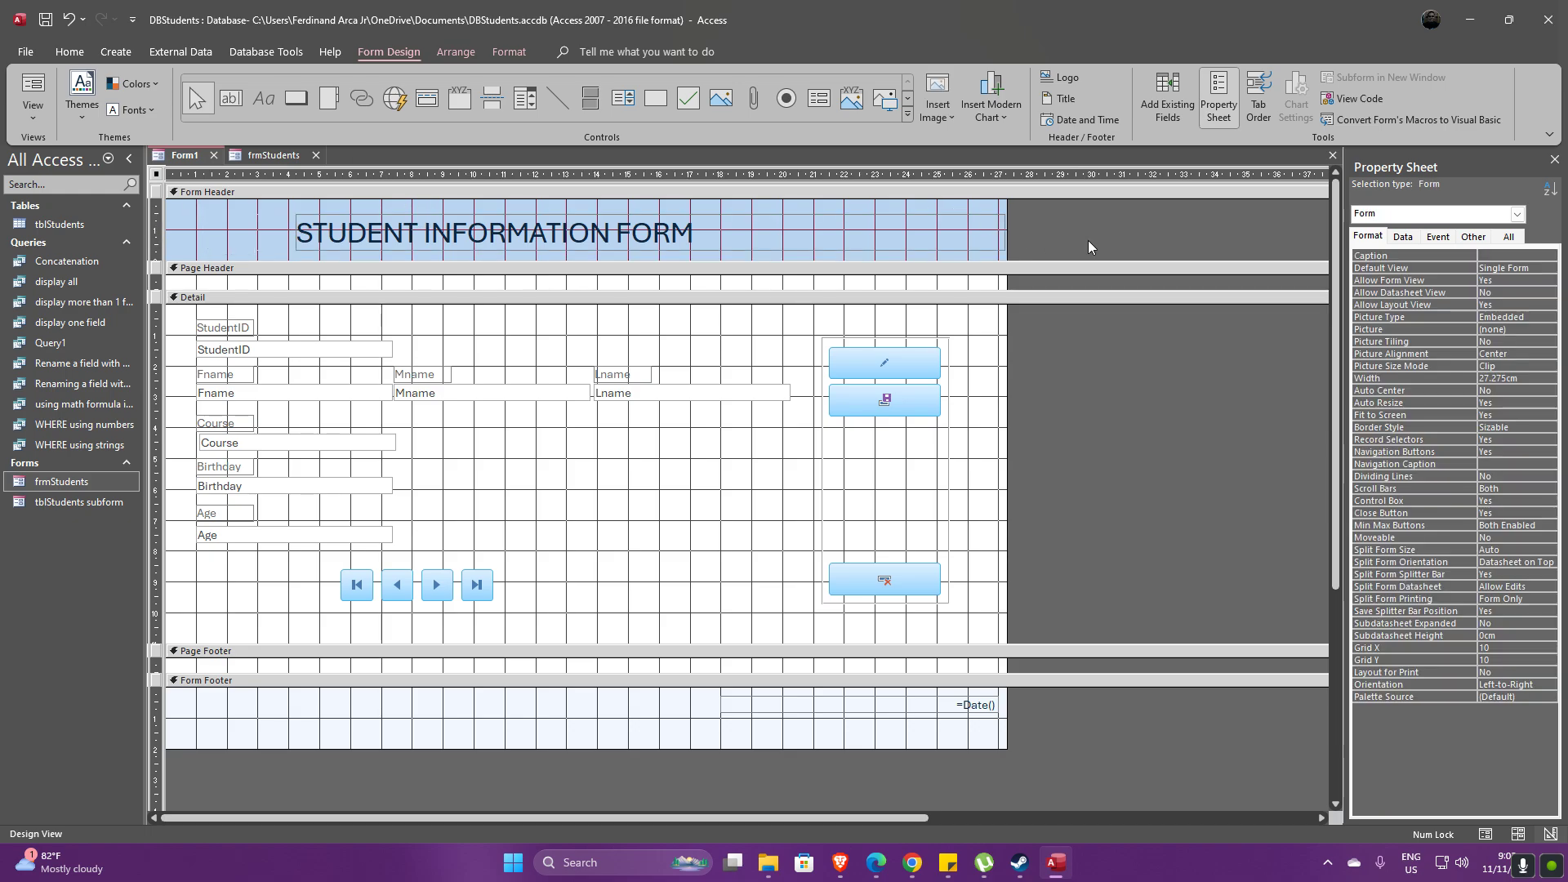